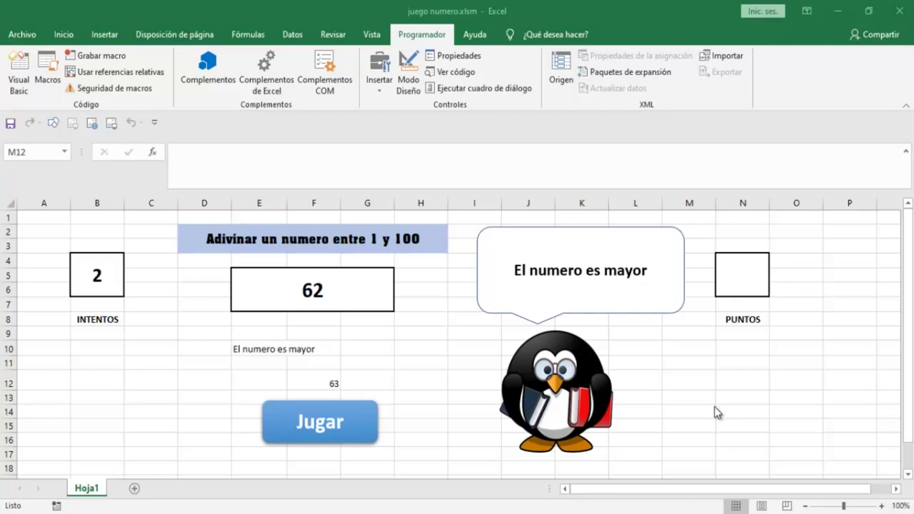
# - Enter the guess 63 in E5, turning the box green and winning the game
pyautogui.click(749, 274)
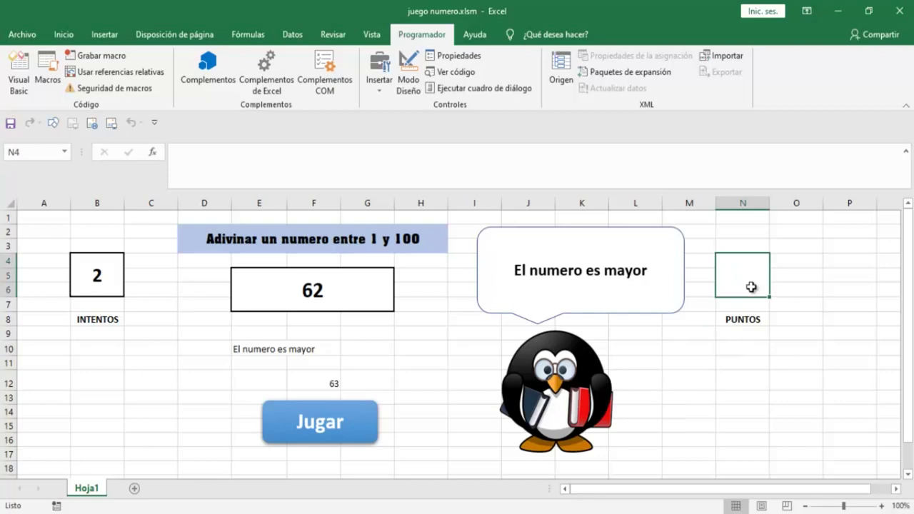
pyautogui.click(250, 348)
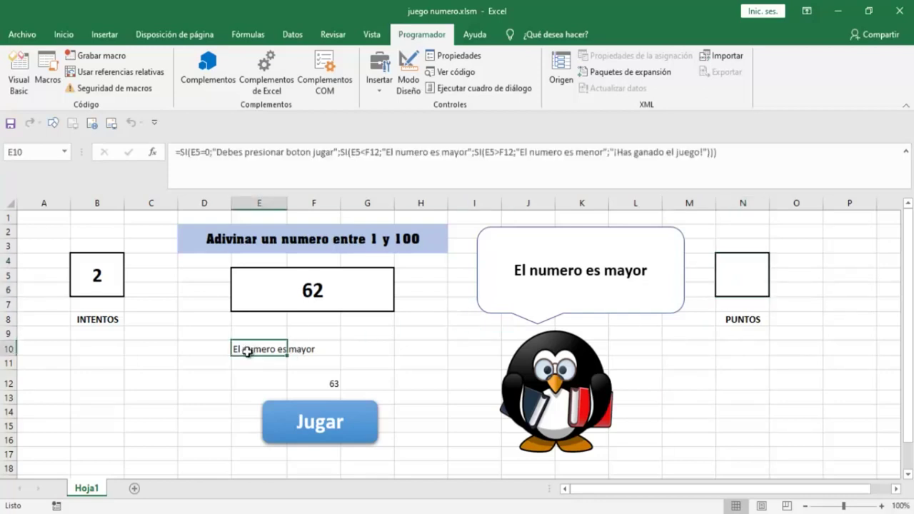
pyautogui.click(333, 297)
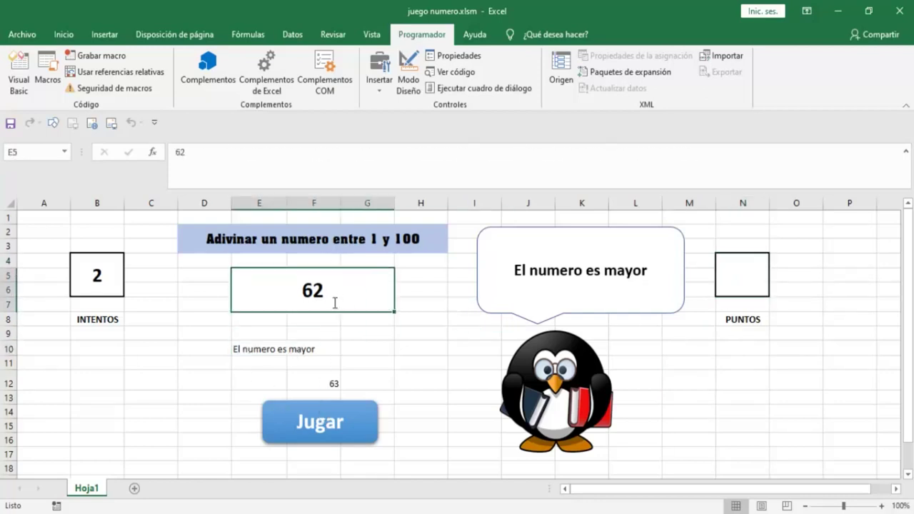
pyautogui.write('63')
pyautogui.press('Return')
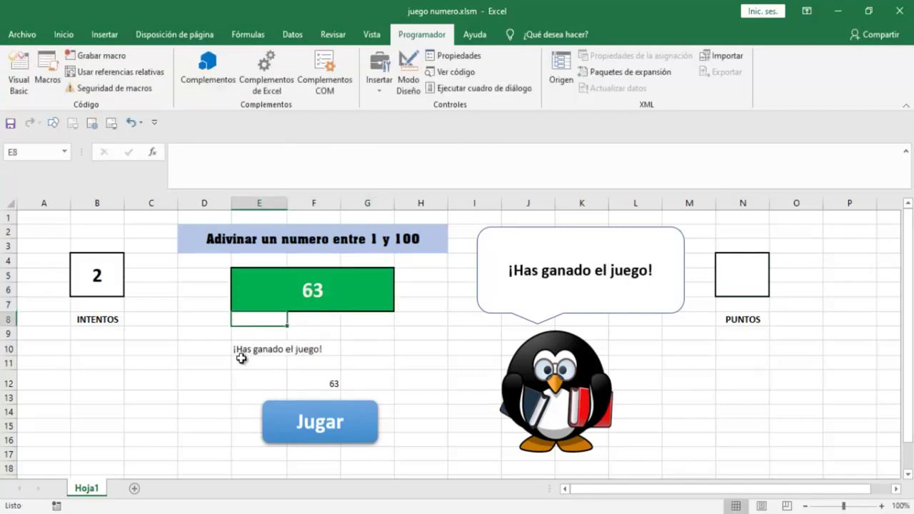
# - Confirm the speech bubble is linked to =E10, then select the PUNTOS cell N4
pyautogui.click(495, 282)
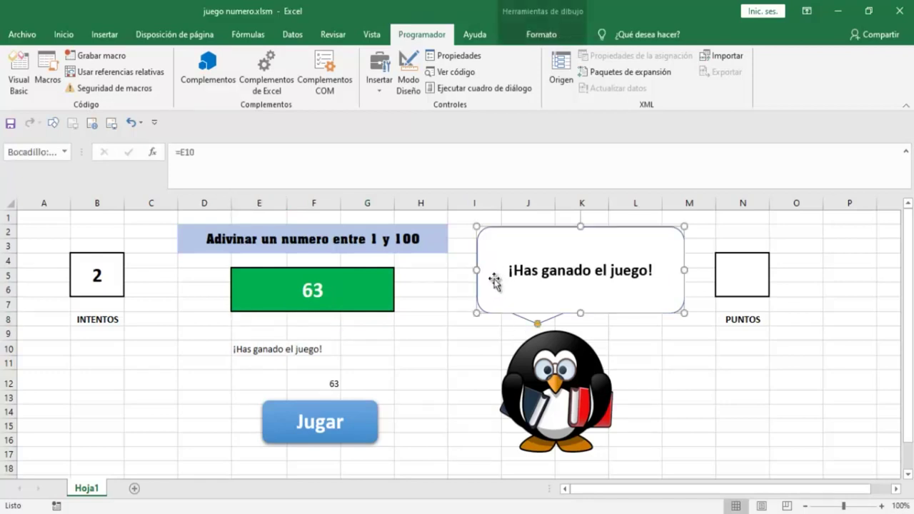
pyautogui.click(708, 397)
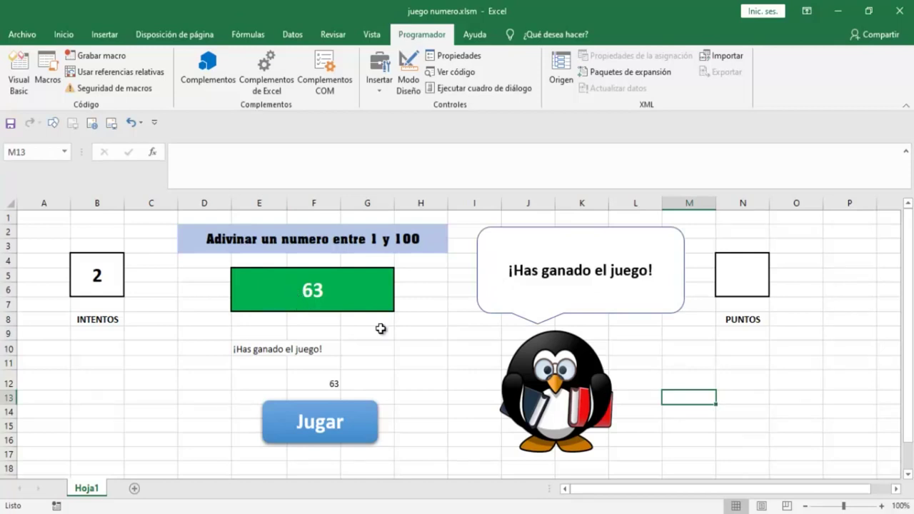
pyautogui.click(733, 284)
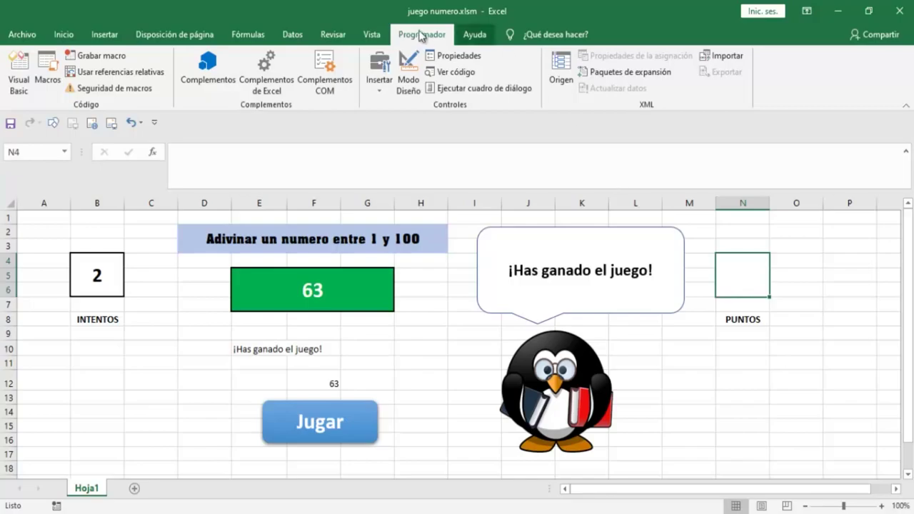
# - Insert a new module in the VBA editor and start Sub puntos()
pyautogui.click(13, 62)
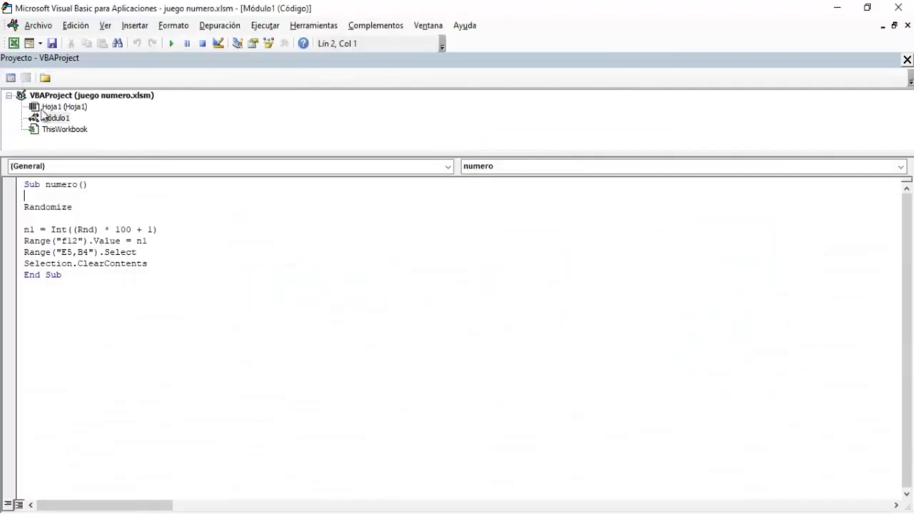
pyautogui.click(140, 26)
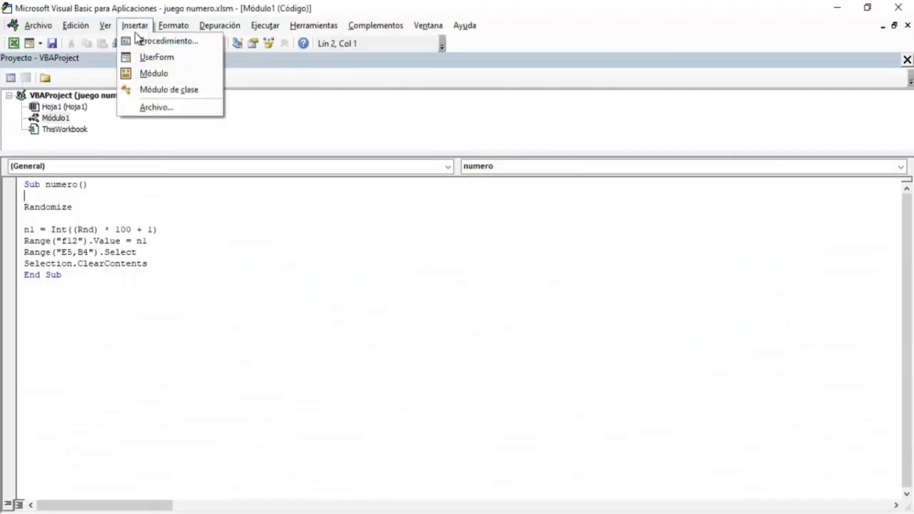
pyautogui.click(153, 73)
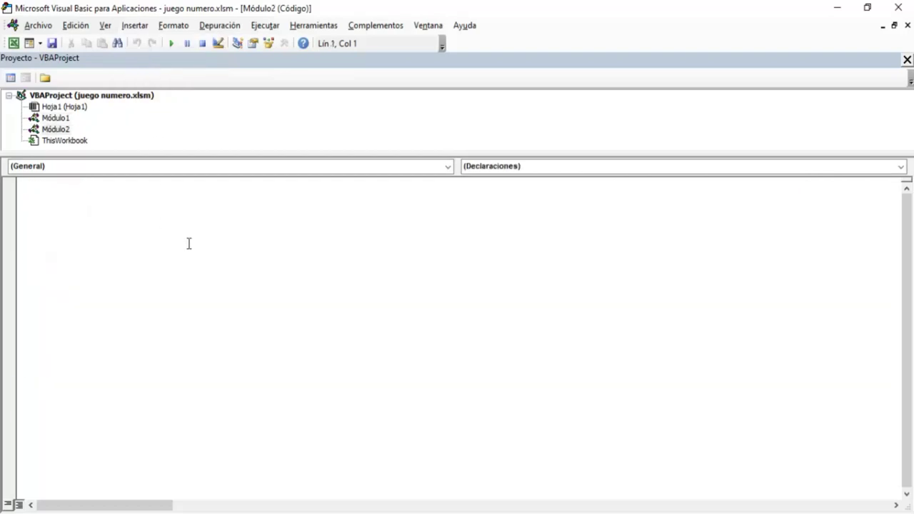
pyautogui.write('sub puntos')
pyautogui.write('()')
pyautogui.press('Return')
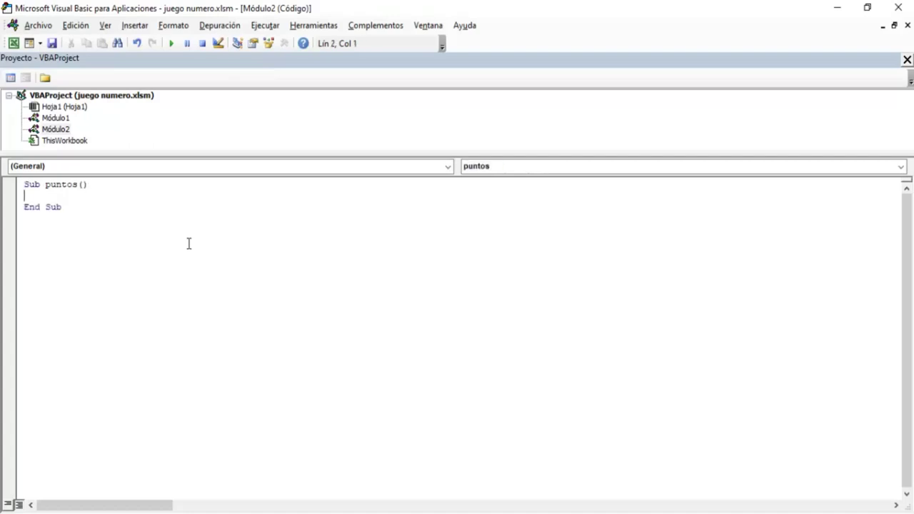
# - Add the line pb = Range("n4") to read the score into pb
pyautogui.write('pb')
pyautogui.write('= ')
pyautogui.write('range')
pyautogui.write('("n')
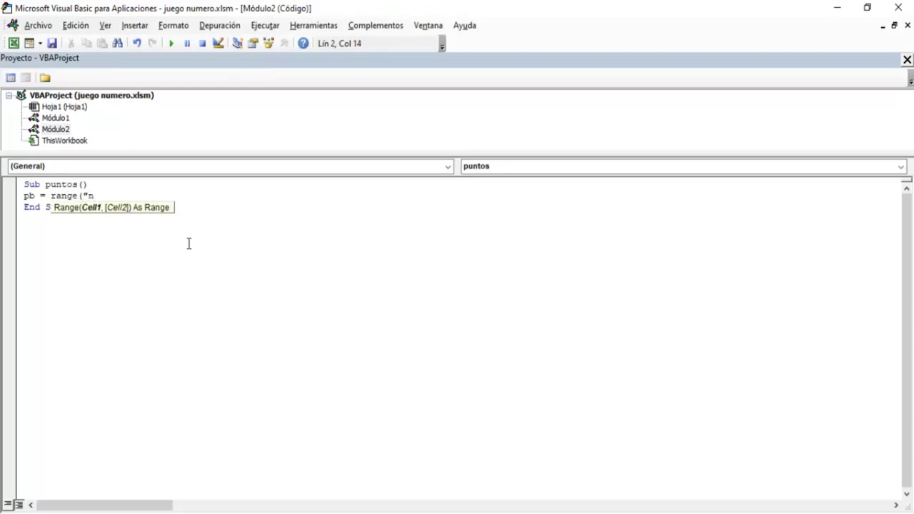
pyautogui.write('4")')
pyautogui.press('Return')
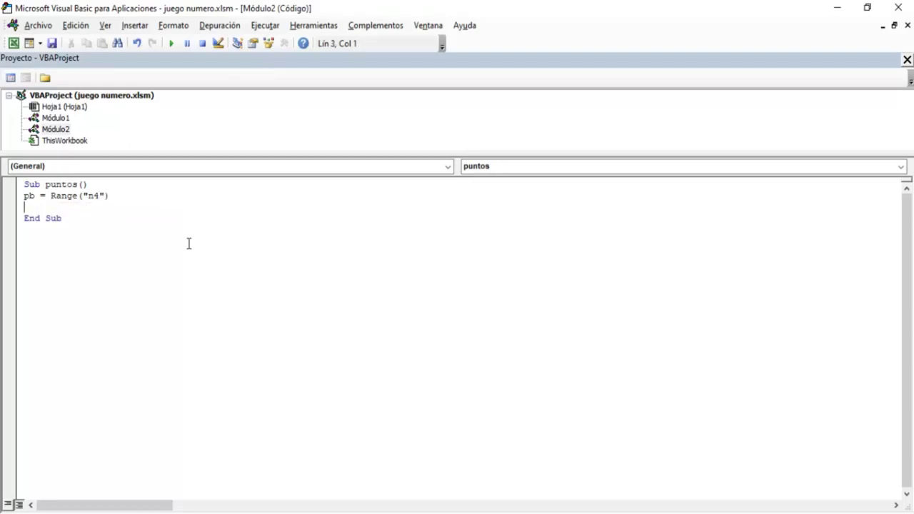
pyautogui.write('if')
pyautogui.click(13, 43)
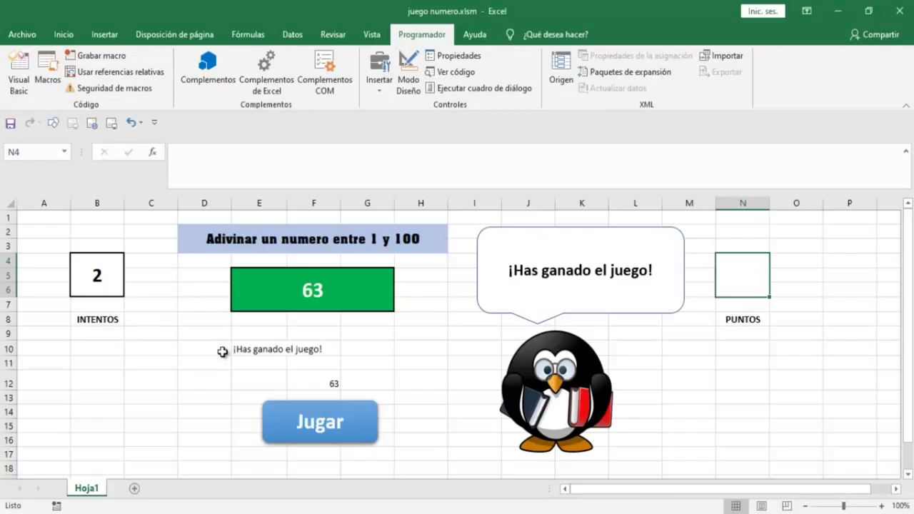
# - Add the line If Range("e10") = "¡Has ganado el juego!" Then to puntos
pyautogui.click(233, 349)
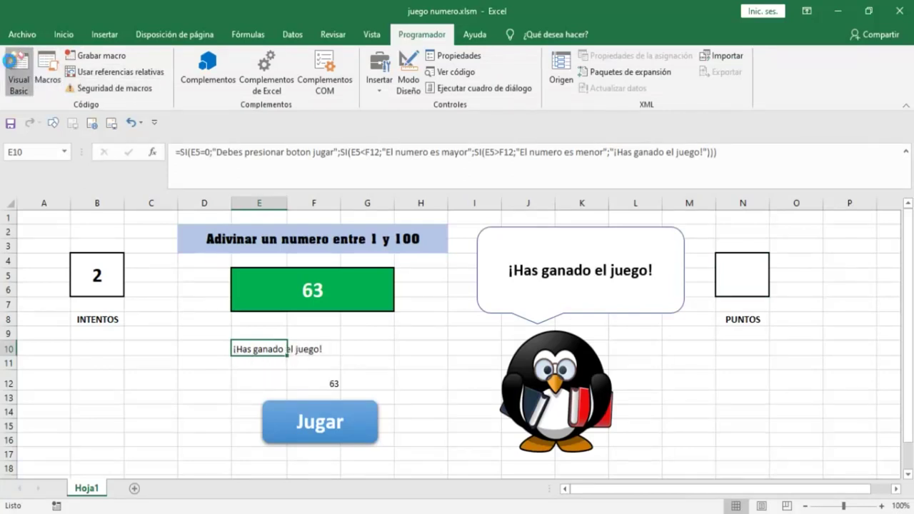
pyautogui.click(19, 71)
pyautogui.write('range')
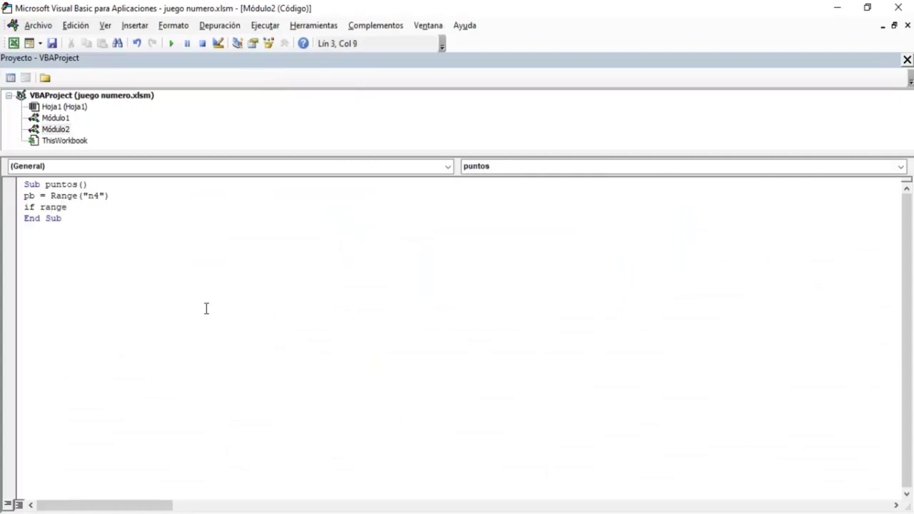
pyautogui.write('("')
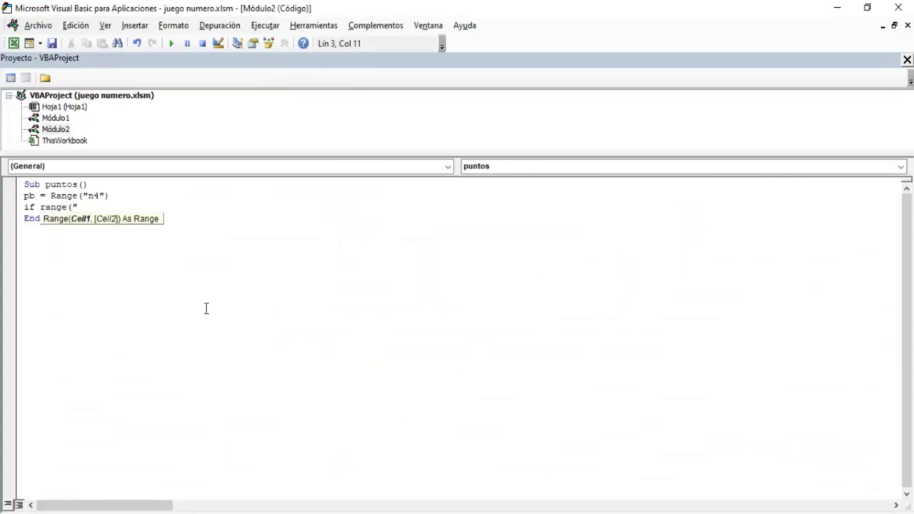
pyautogui.write('e10"')
pyautogui.write(')=')
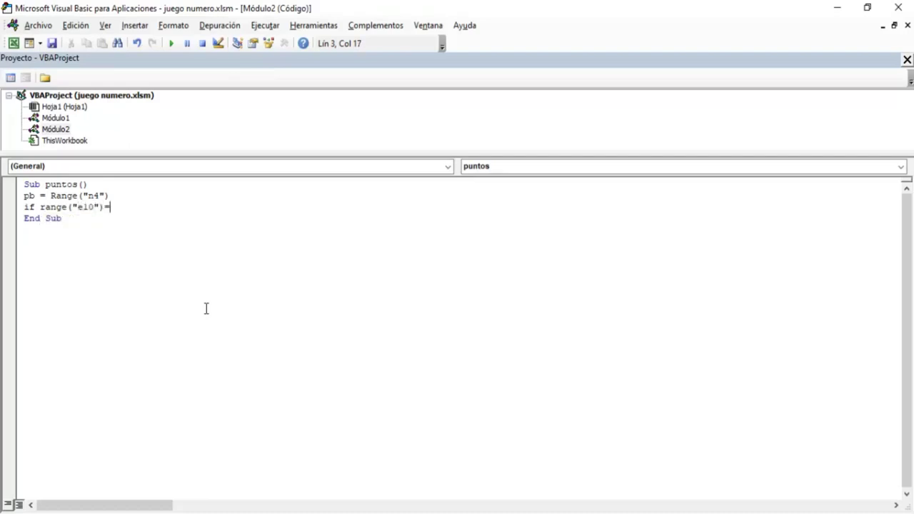
pyautogui.write('"')
pyautogui.write(';')
pyautogui.write('Has')
pyautogui.write('ganado el juego')
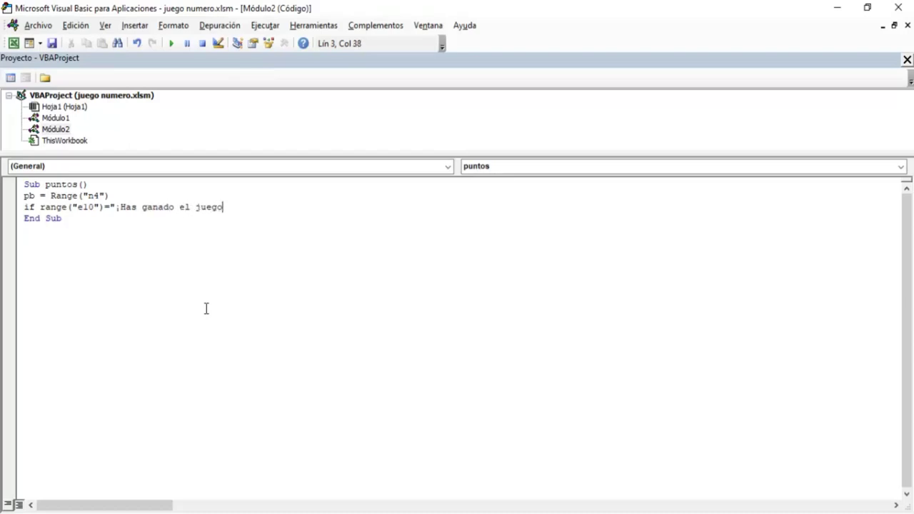
pyautogui.write('"')
pyautogui.press('BackSpace')
pyautogui.write('!')
pyautogui.write('!')
pyautogui.press('BackSpace')
pyautogui.write('" then')
pyautogui.press('Return')
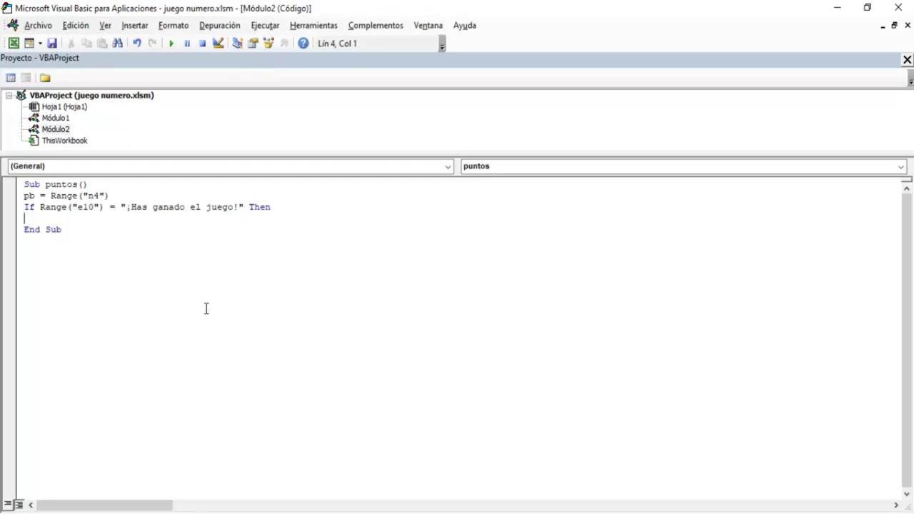
# - Add pb = pb + 1, Range("n4") = pb and Range("b4").Select inside the If block
pyautogui.click(13, 44)
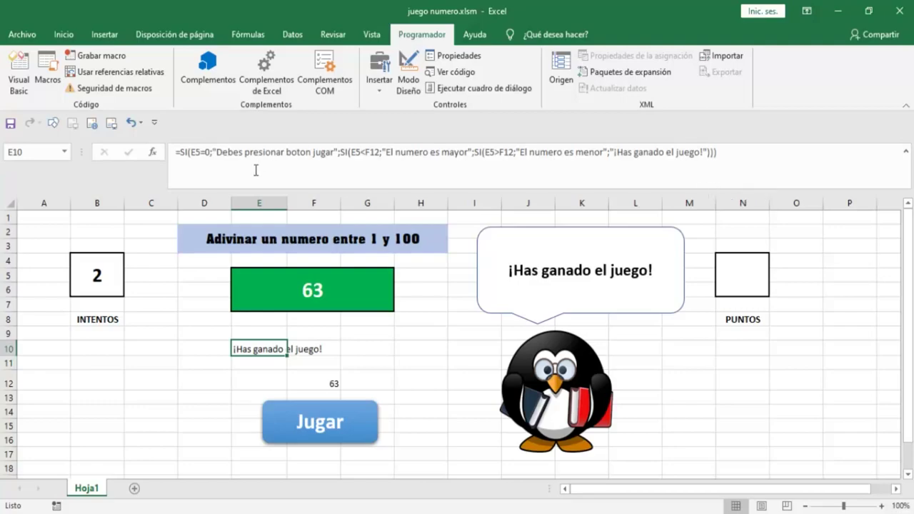
pyautogui.click(19, 71)
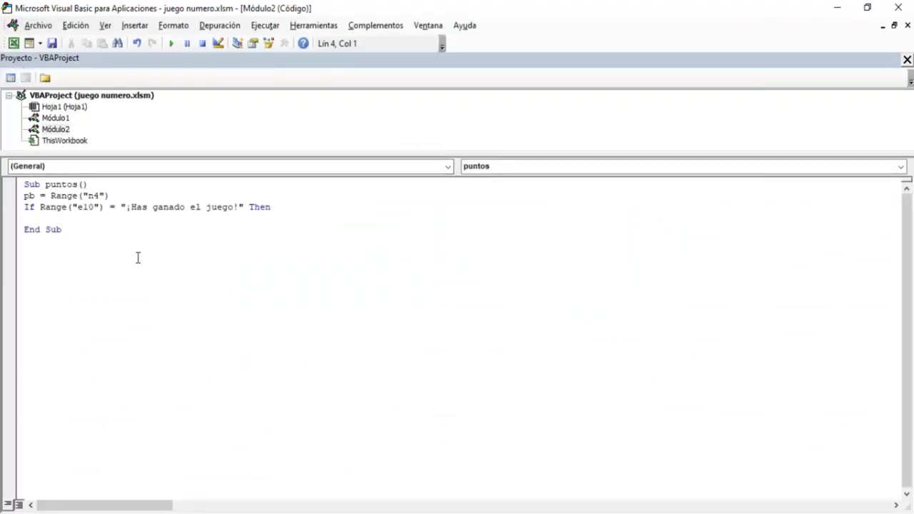
pyautogui.write('pb')
pyautogui.write('=pb+1')
pyautogui.press('Return')
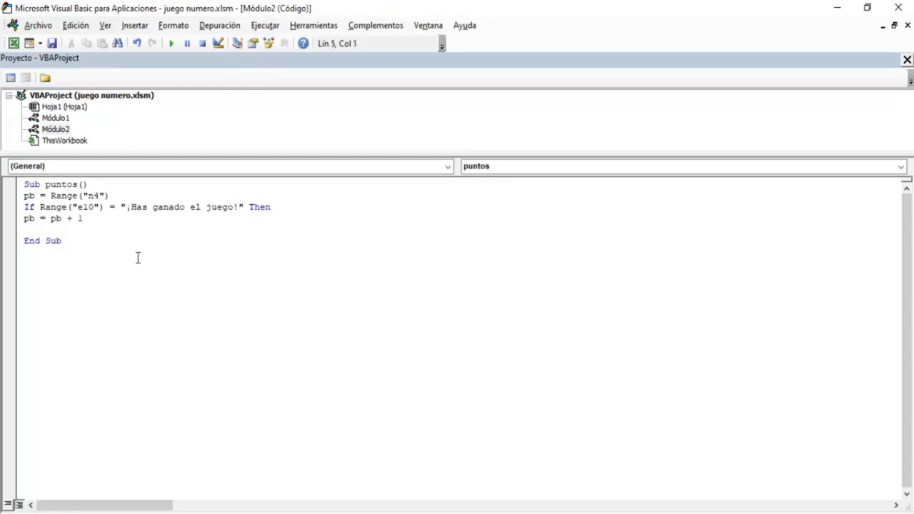
pyautogui.write('r')
pyautogui.write('ange')
pyautogui.write('("')
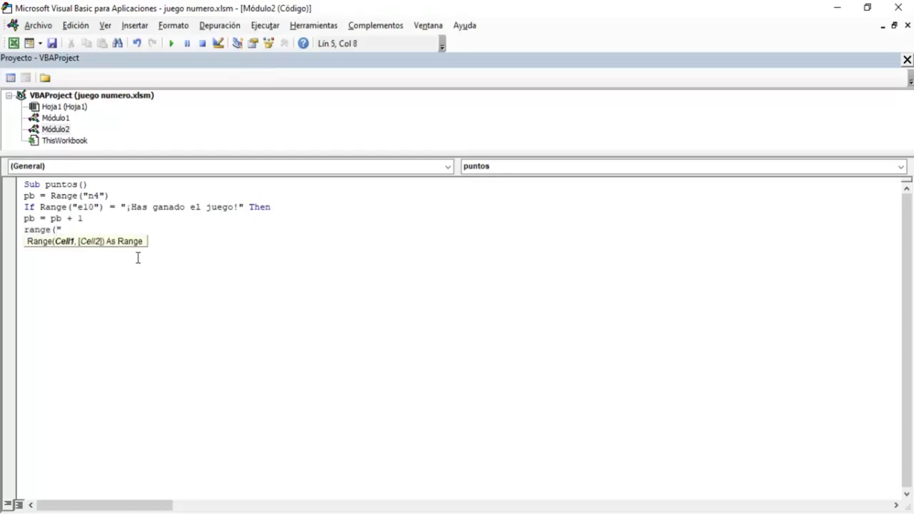
pyautogui.write('n4"')
pyautogui.write(')=pb')
pyautogui.press('Return')
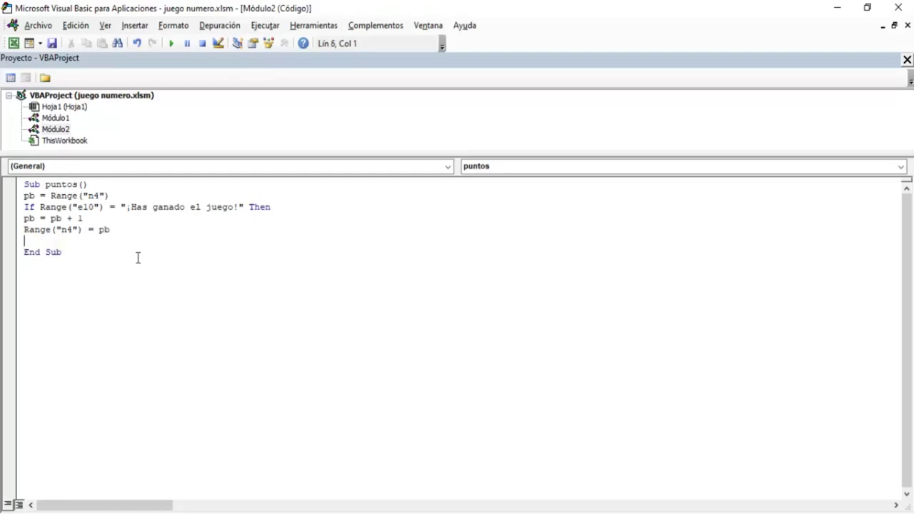
pyautogui.write('range')
pyautogui.write('(')
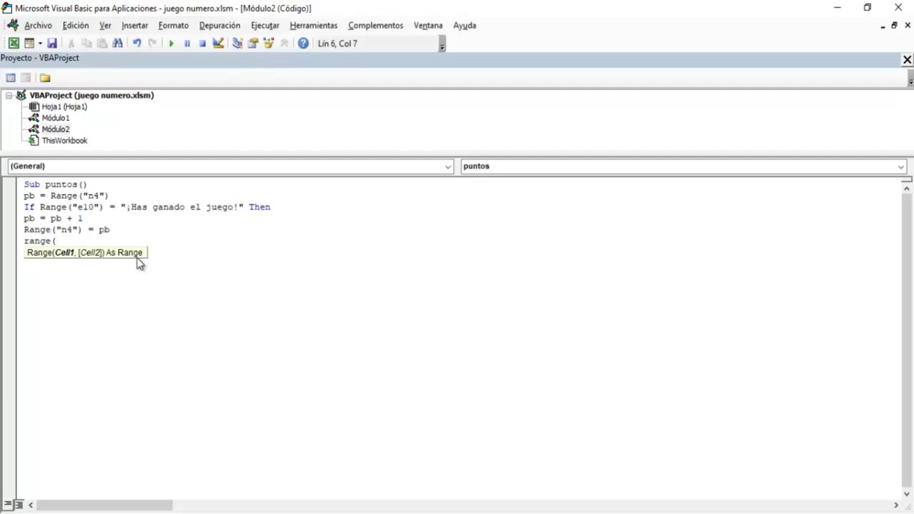
pyautogui.write('"')
pyautogui.write('b')
pyautogui.write('4"')
pyautogui.write(')')
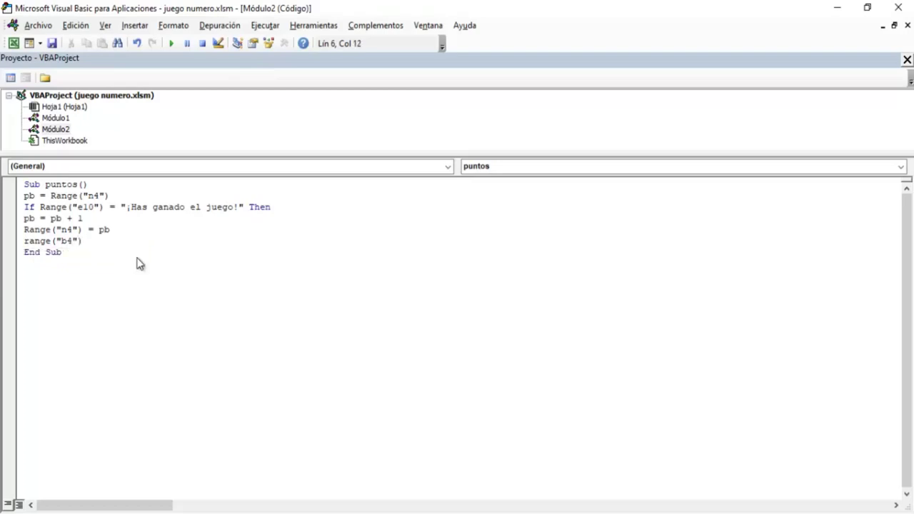
pyautogui.write('.')
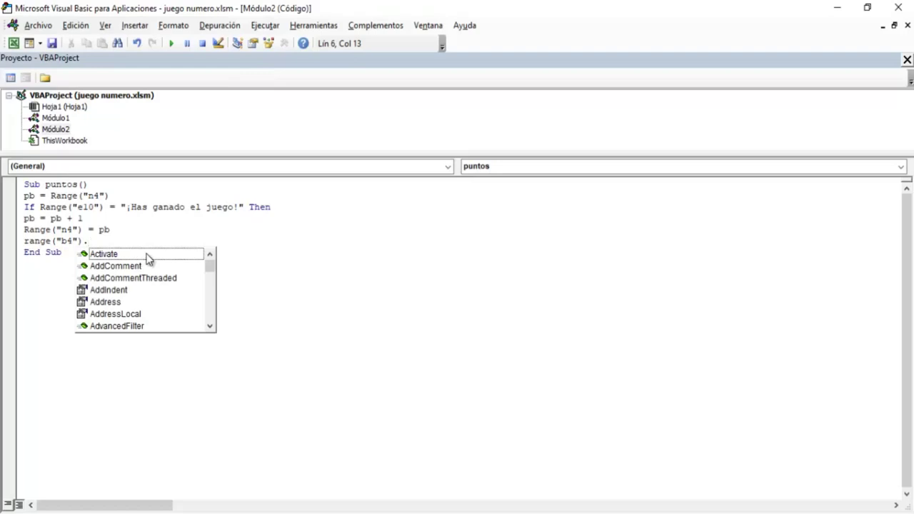
pyautogui.write('se')
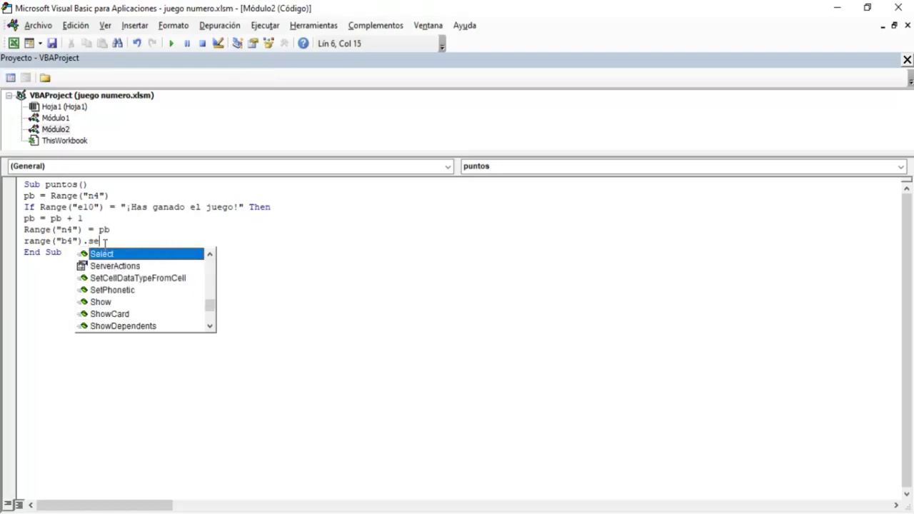
pyautogui.doubleClick(105, 254)
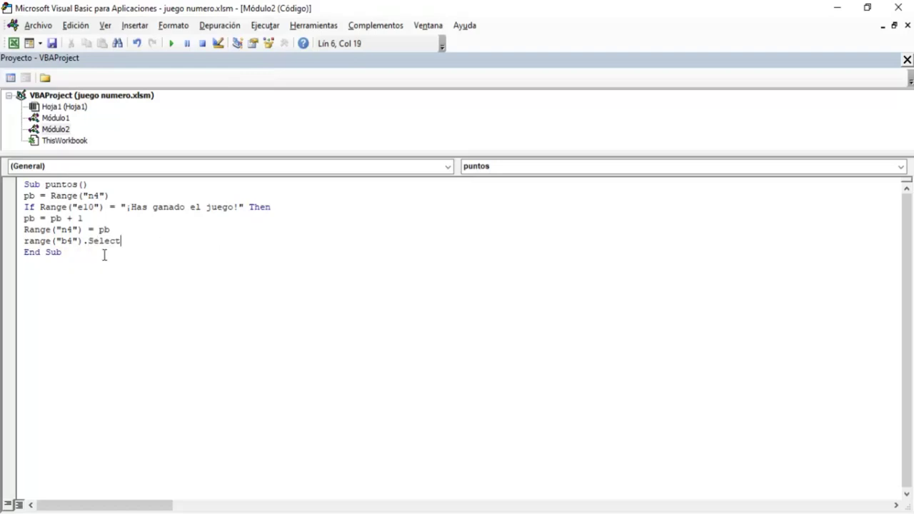
pyautogui.click(13, 43)
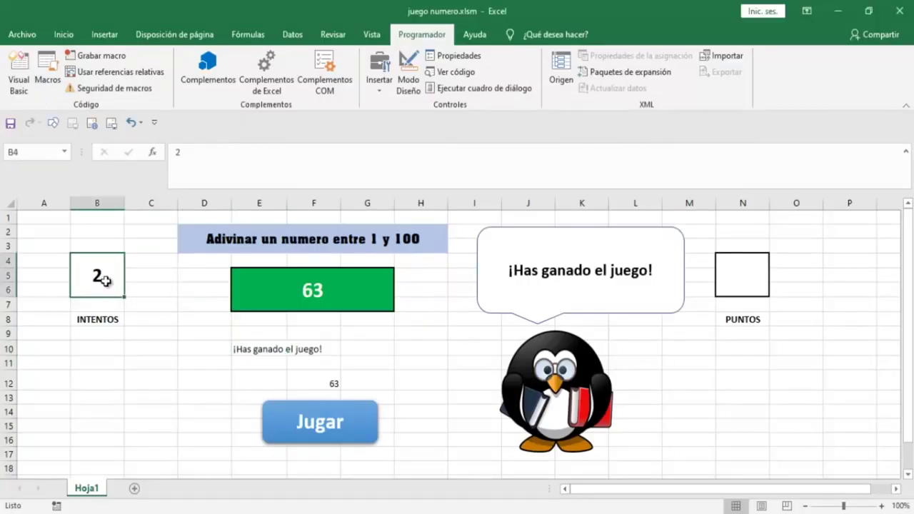
# - Add Selection.ClearContents and End If after the B4 selection line in puntos
pyautogui.click(19, 71)
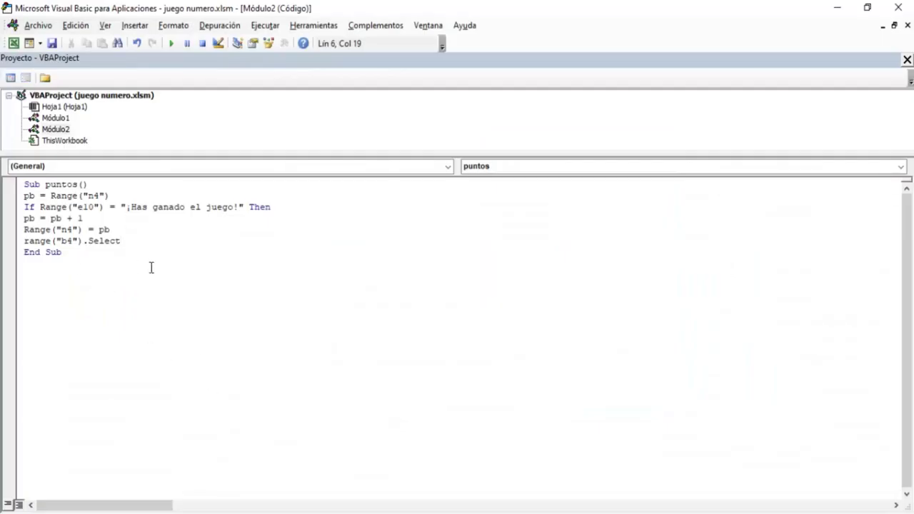
pyautogui.press('Return')
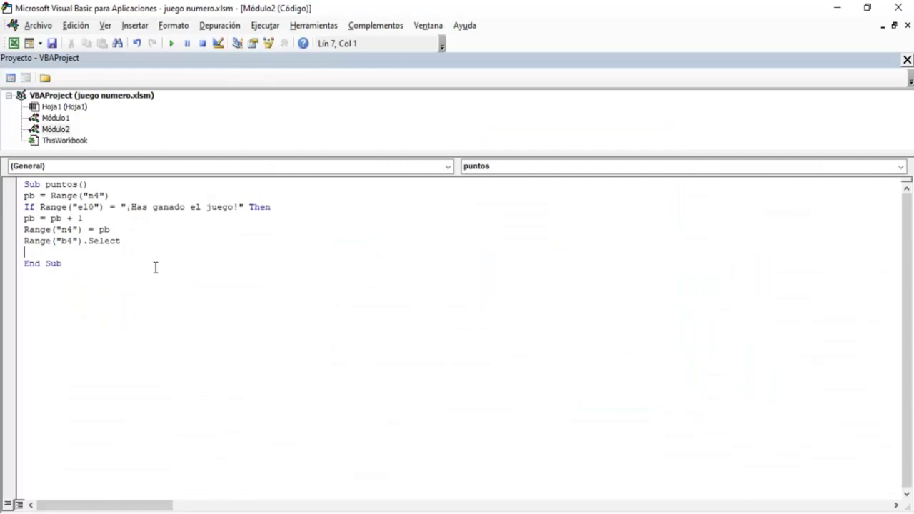
pyautogui.write('selection')
pyautogui.write('.clear')
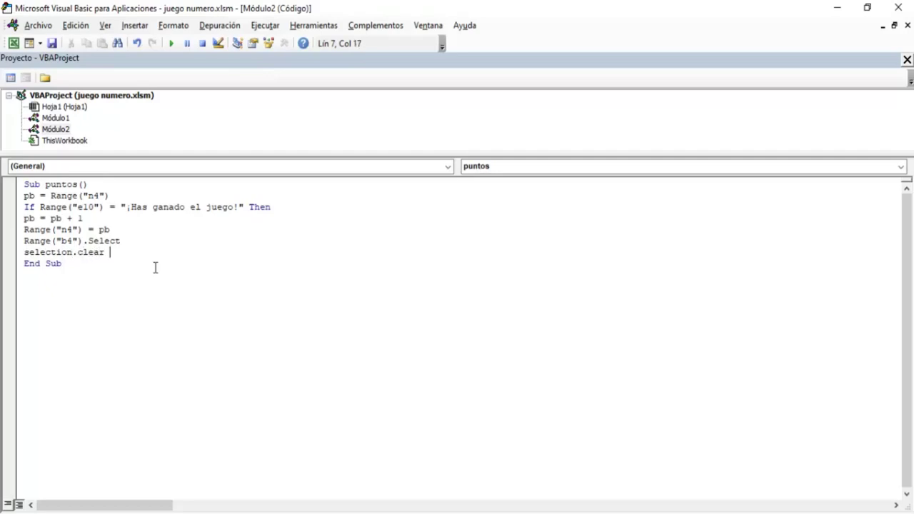
pyautogui.write('conents')
pyautogui.press('Return')
pyautogui.write('d if')
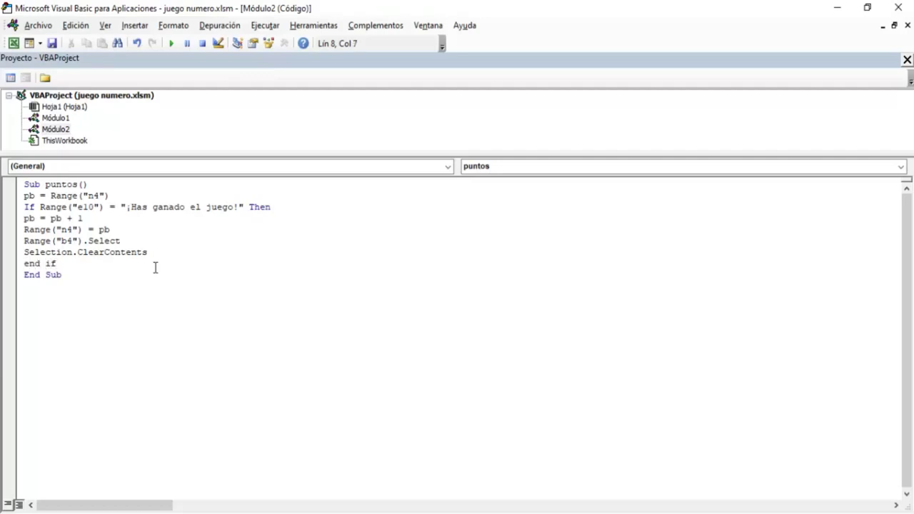
pyautogui.press('Return')
# - Insert Call puntos as the first line of the numero macro in Módulo1
pyautogui.click(63, 119)
pyautogui.doubleClick(63, 119)
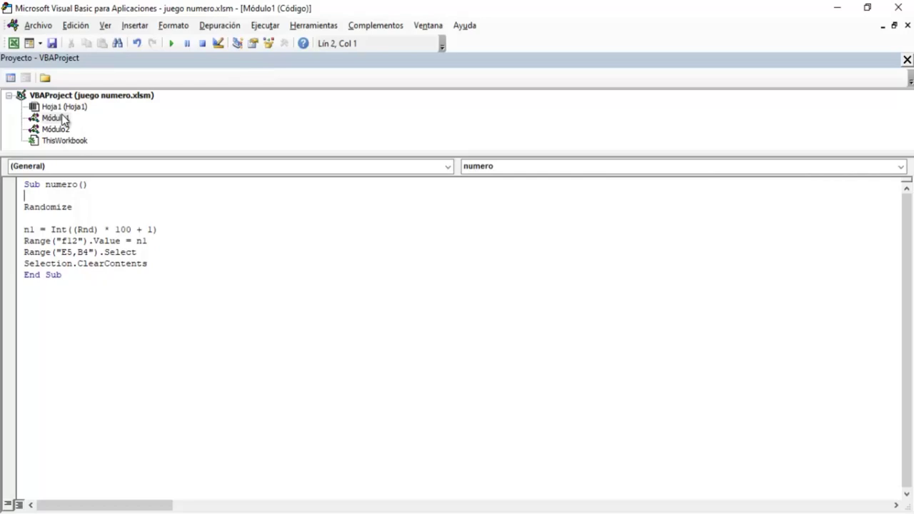
pyautogui.write('call puntos')
pyautogui.press('Return')
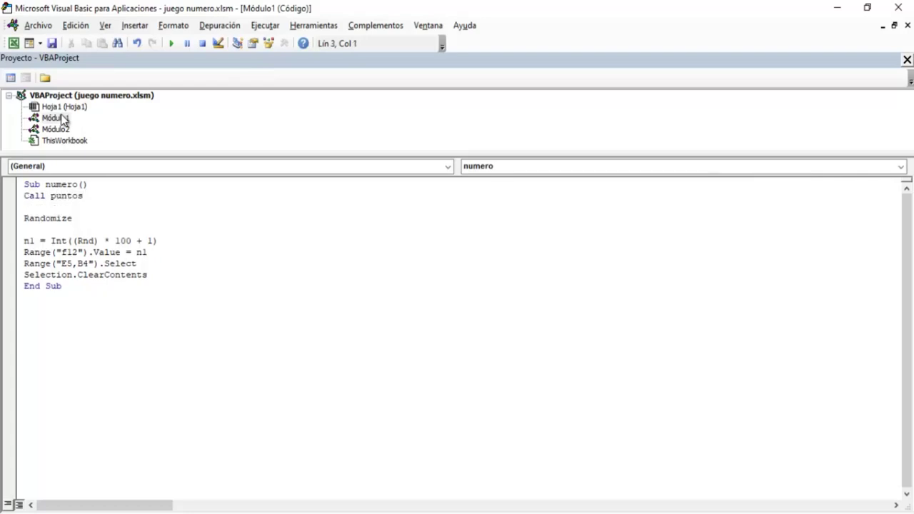
pyautogui.click(13, 44)
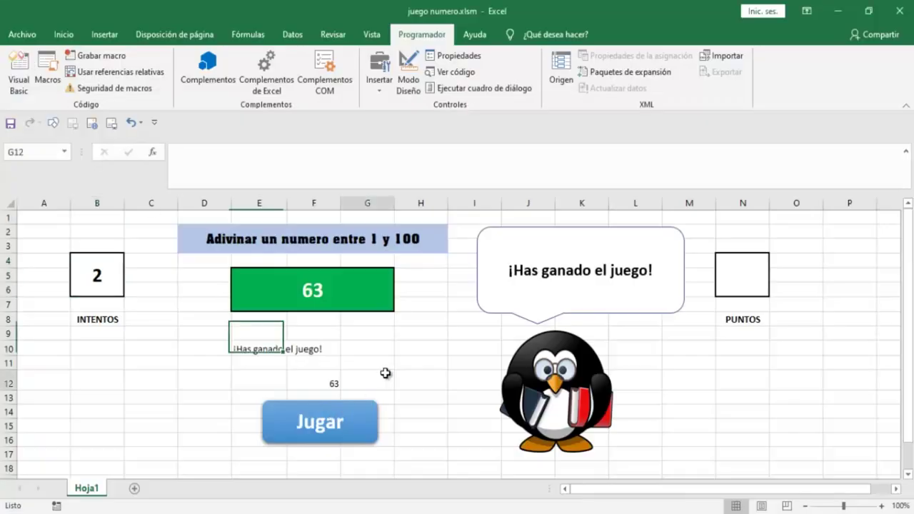
# - Start a new round with Jugar and win by guessing 21, bringing PUNTOS to 1
pyautogui.click(345, 422)
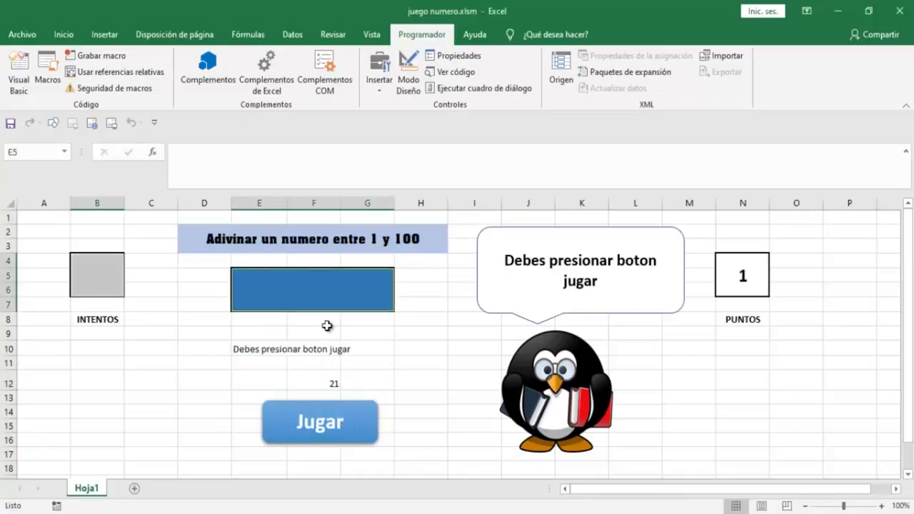
pyautogui.click(317, 292)
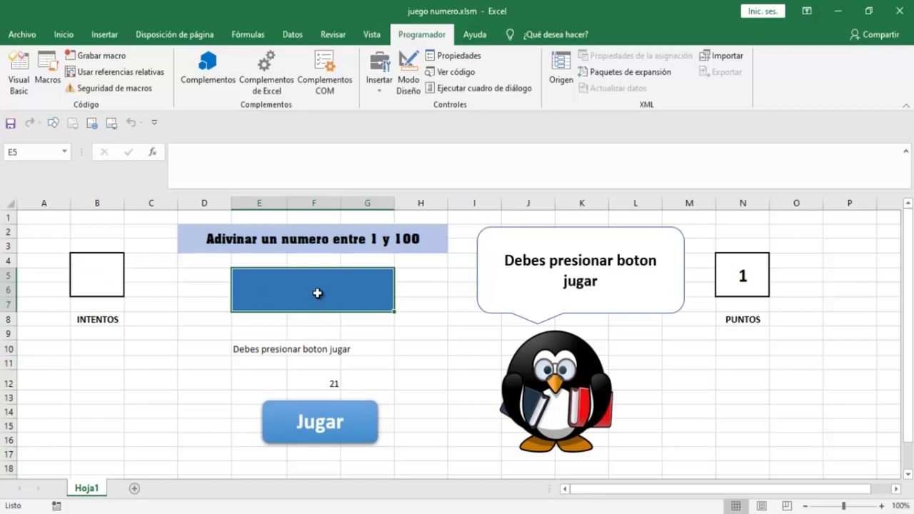
pyautogui.write('21')
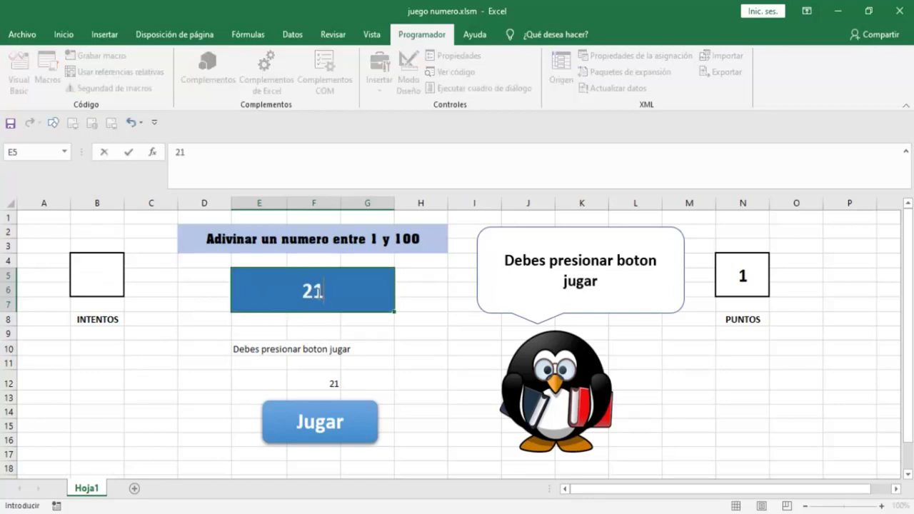
pyautogui.press('Return')
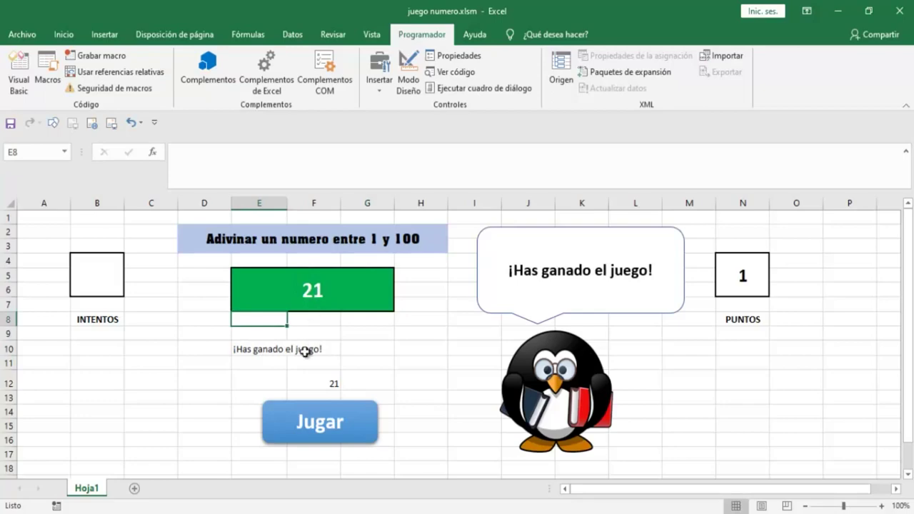
pyautogui.click(19, 69)
pyautogui.doubleClick(54, 130)
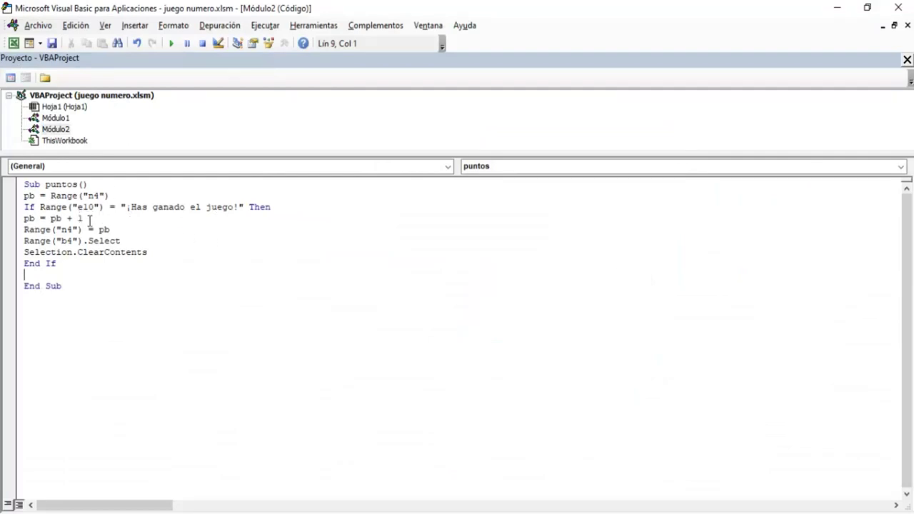
pyautogui.click(13, 43)
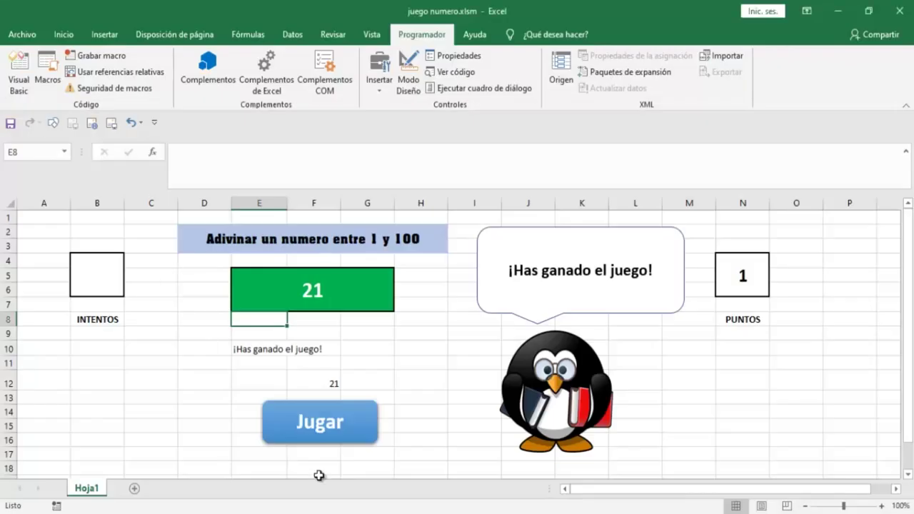
# - Start a new round with PUNTOS at 2 and guess 17, 15 and 16
pyautogui.click(303, 432)
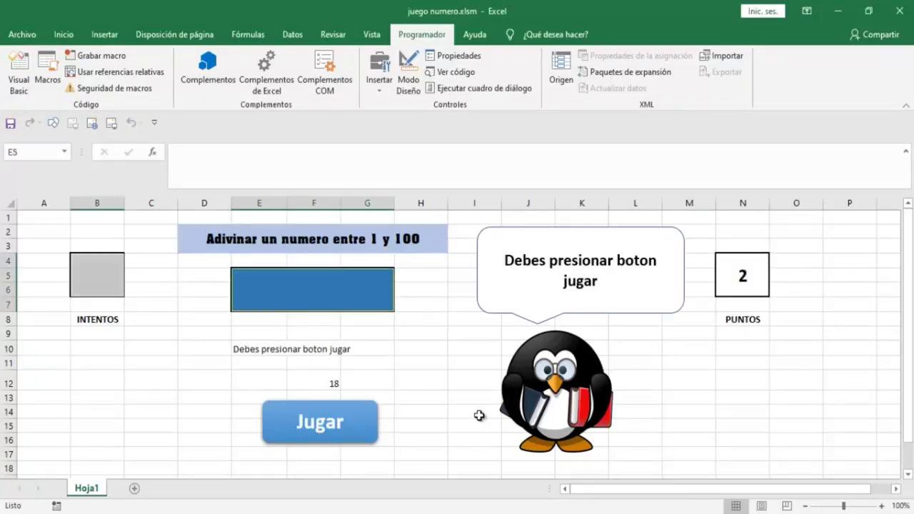
pyautogui.click(319, 290)
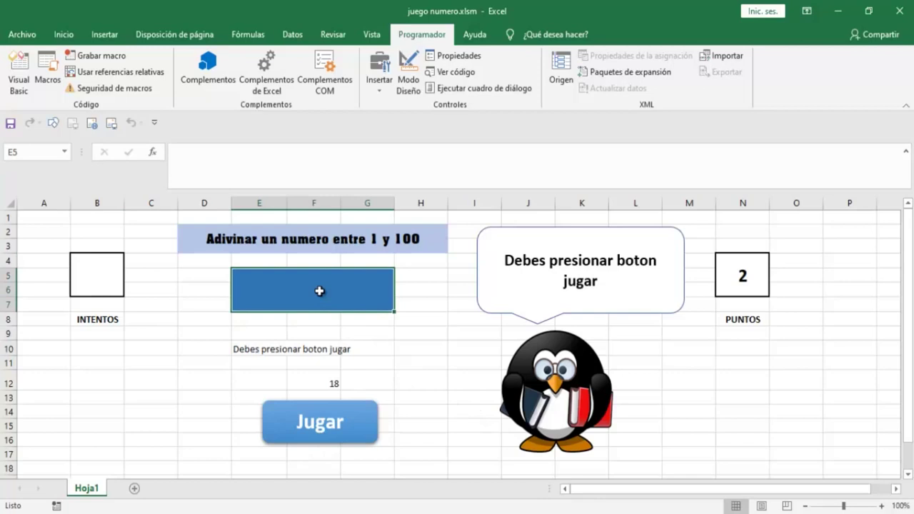
pyautogui.write('17')
pyautogui.press('Return')
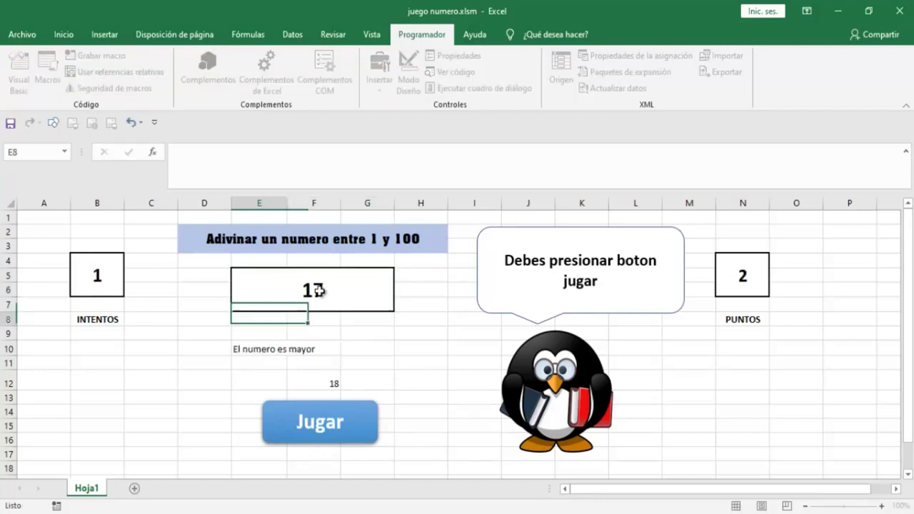
pyautogui.click(319, 289)
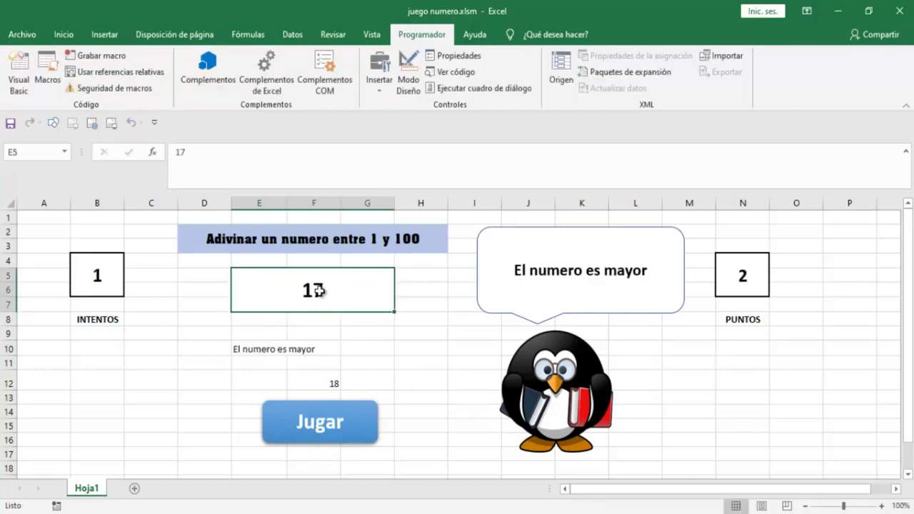
pyautogui.write('15')
pyautogui.press('Return')
pyautogui.click(321, 291)
pyautogui.press('Delete')
pyautogui.write('16')
pyautogui.press('Return')
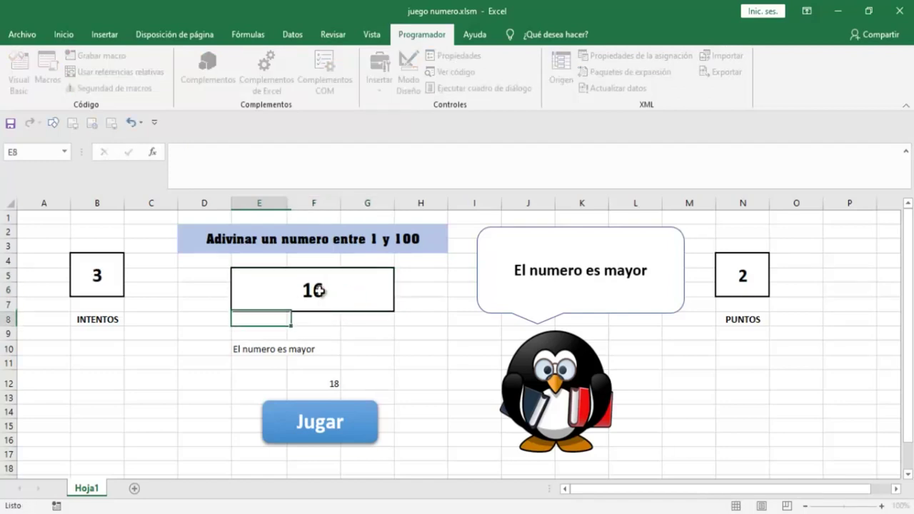
# - Guess 10, 15, 17 and 21 to lose the round, then dismiss the loss message
pyautogui.click(322, 291)
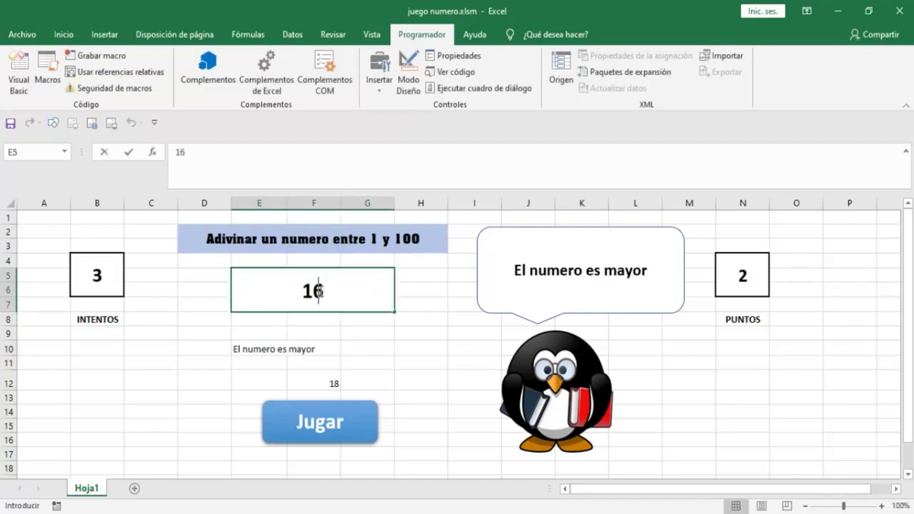
pyautogui.write('18')
pyautogui.press('BackSpace')
pyautogui.write('0')
pyautogui.press('Return')
pyautogui.click(319, 290)
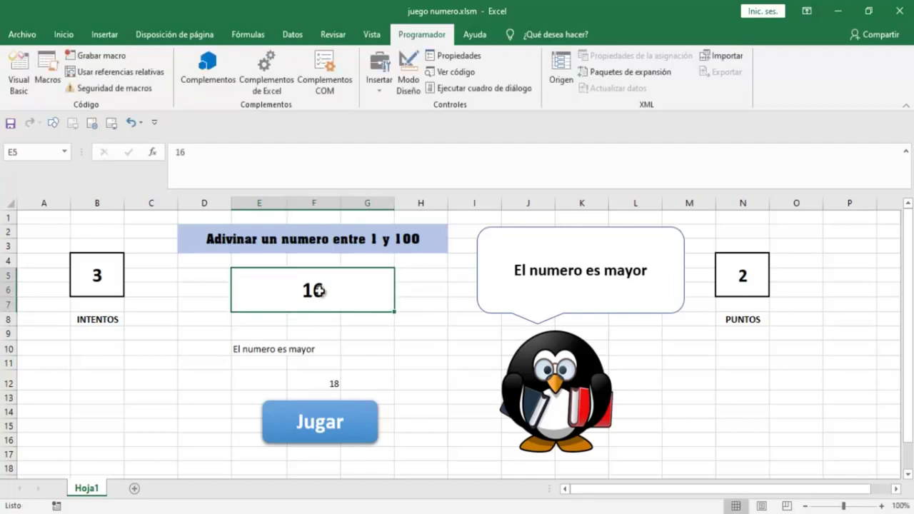
pyautogui.write('15')
pyautogui.press('Return')
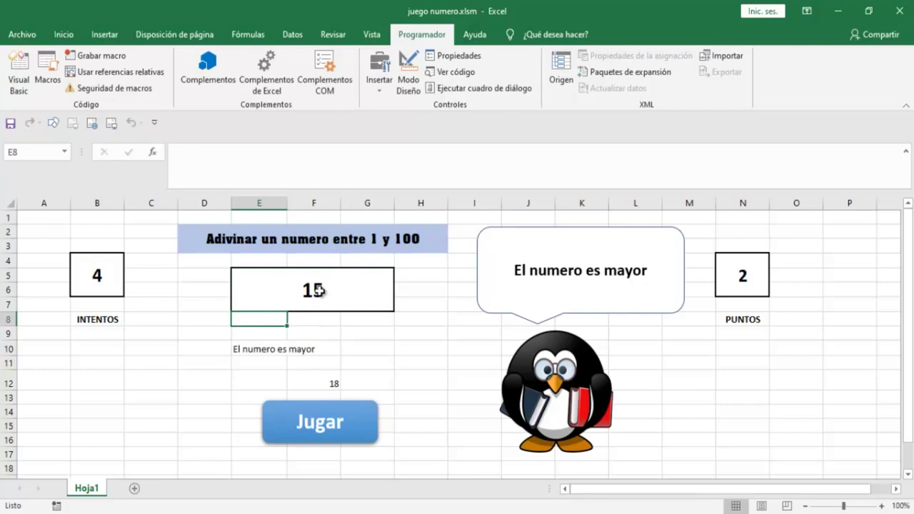
pyautogui.click(320, 290)
pyautogui.write('1')
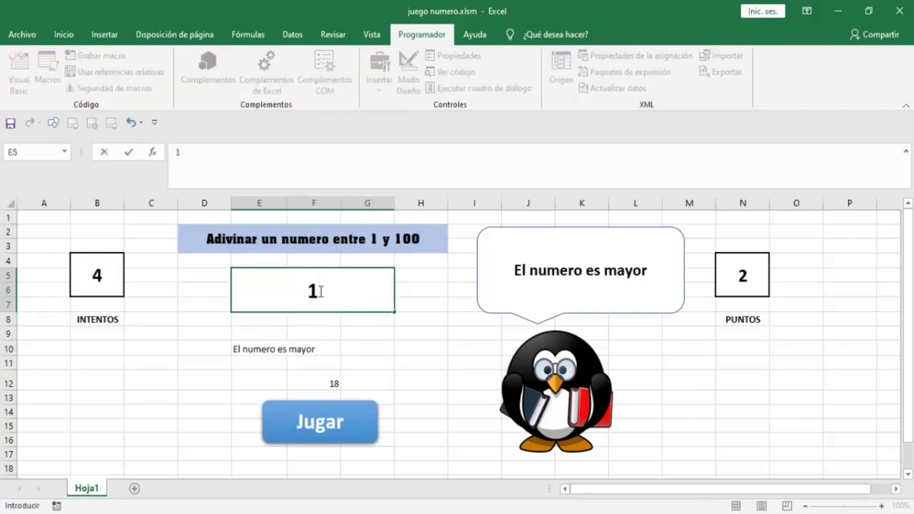
pyautogui.write('7')
pyautogui.press('Return')
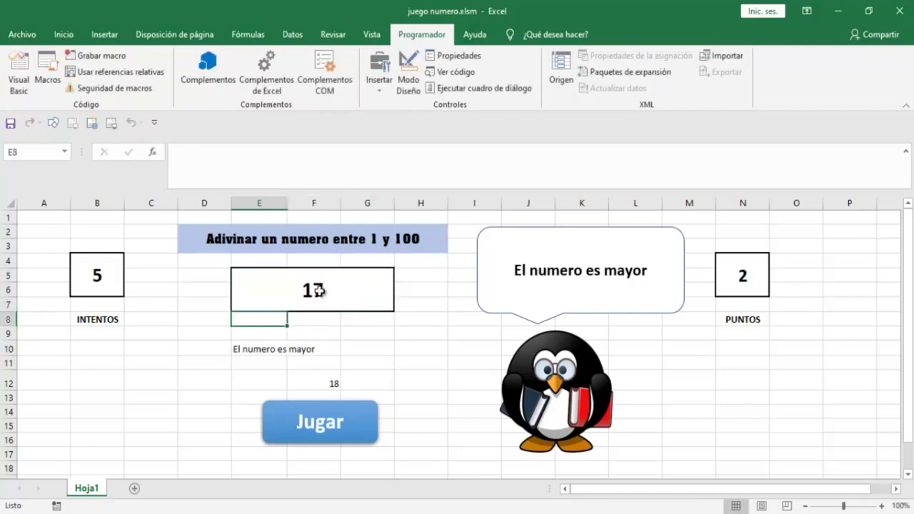
pyautogui.click(319, 290)
pyautogui.write('21')
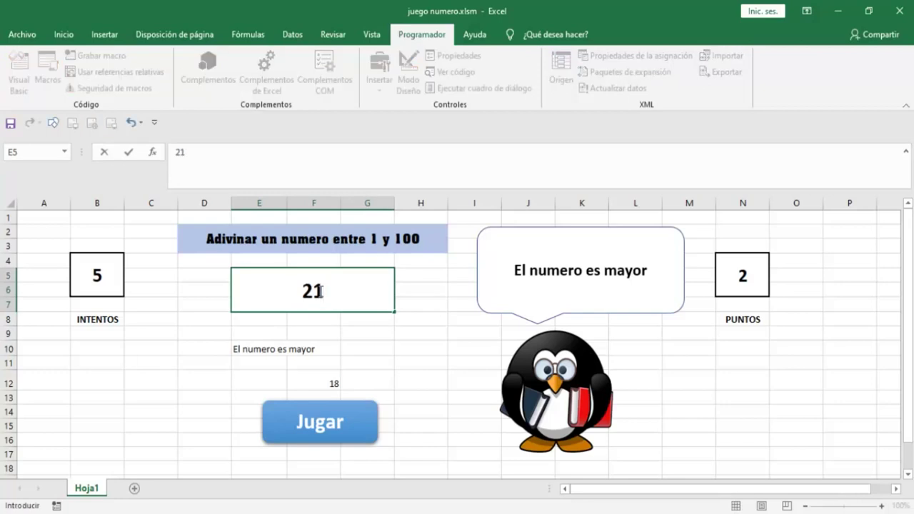
pyautogui.press('Return')
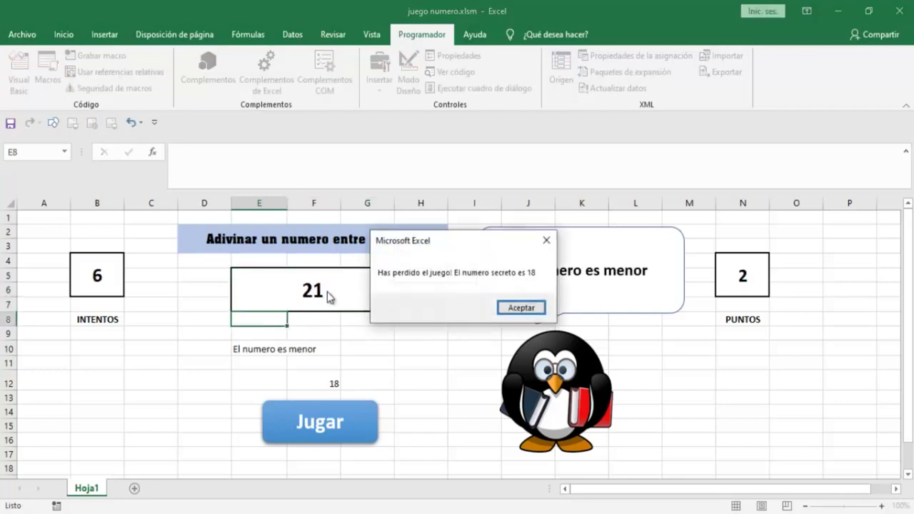
pyautogui.click(520, 309)
pyautogui.click(95, 271)
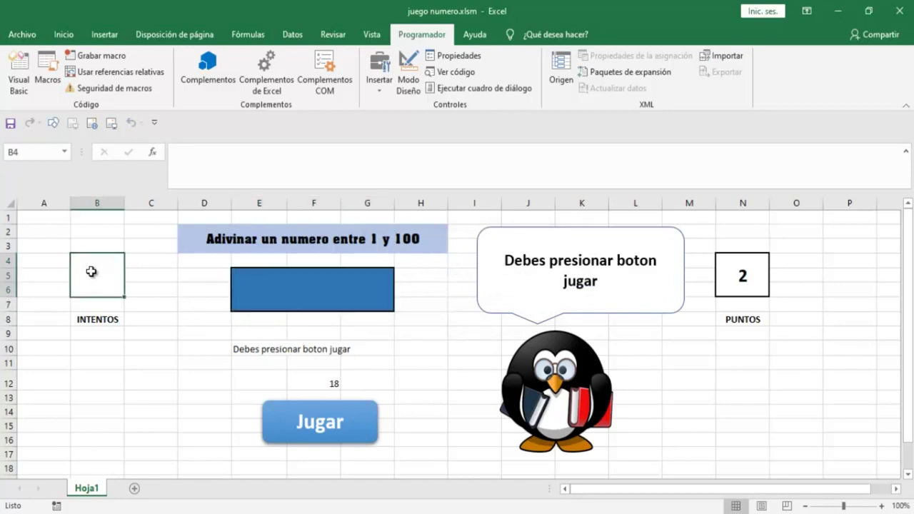
# - Win the round by guessing 18, start a new round and guess 60
pyautogui.click(279, 291)
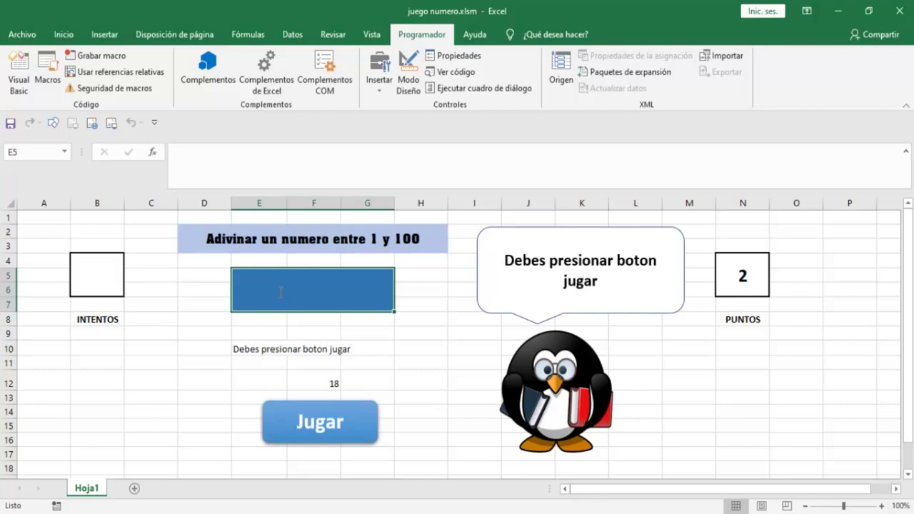
pyautogui.write('18')
pyautogui.press('Return')
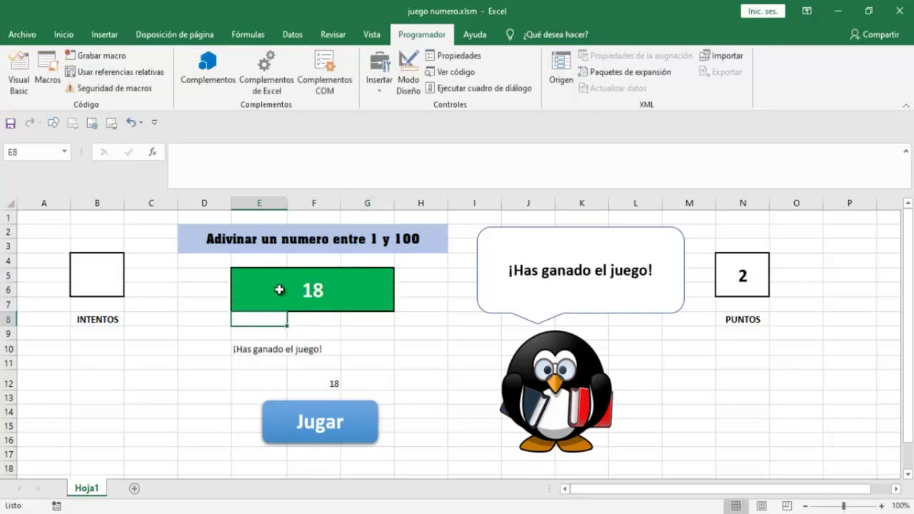
pyautogui.click(279, 290)
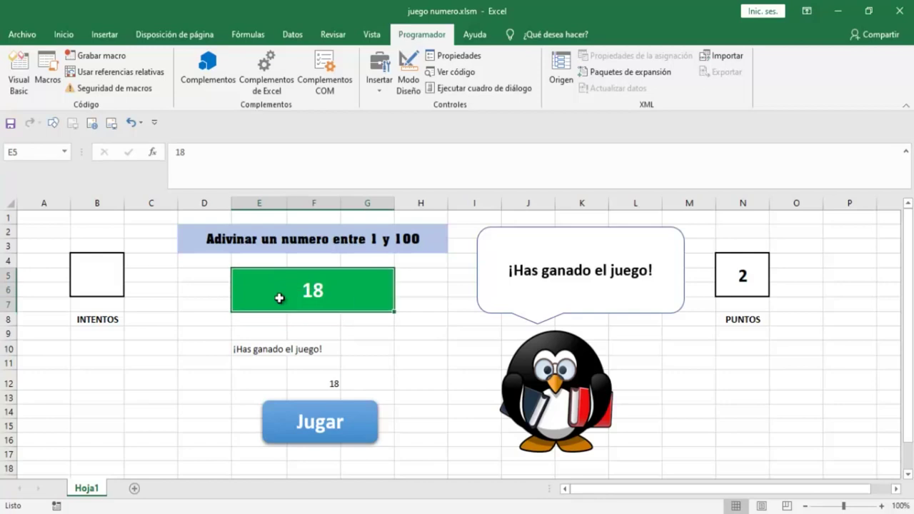
pyautogui.click(332, 441)
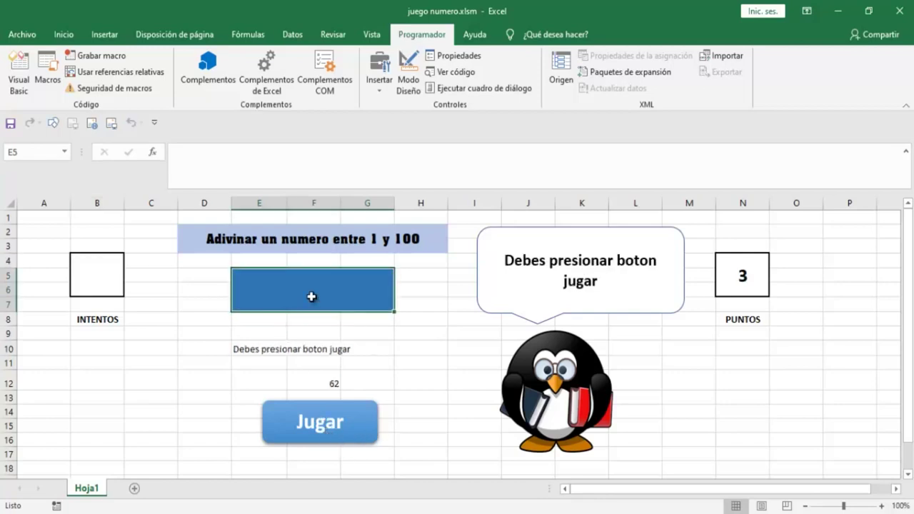
pyautogui.write('60')
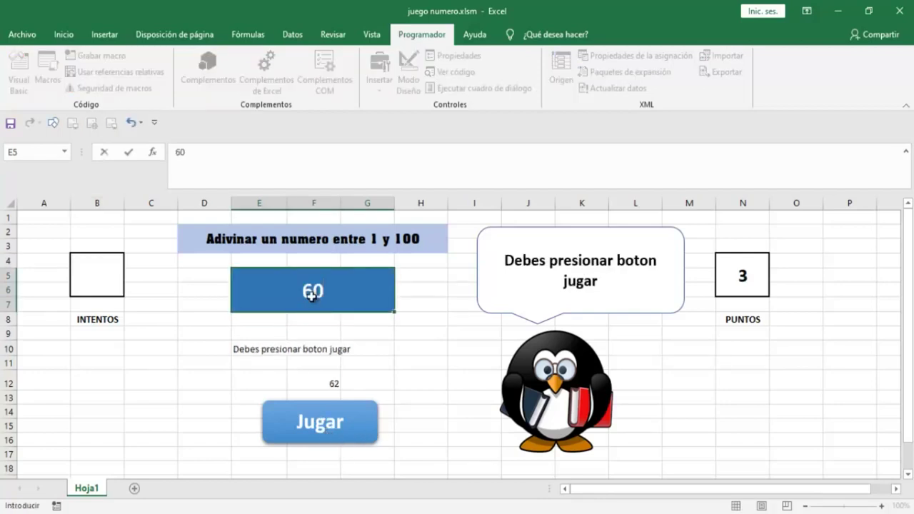
pyautogui.press('Return')
# - Guess 63, 65 and 66 in the new round
pyautogui.click(312, 296)
pyautogui.write('61')
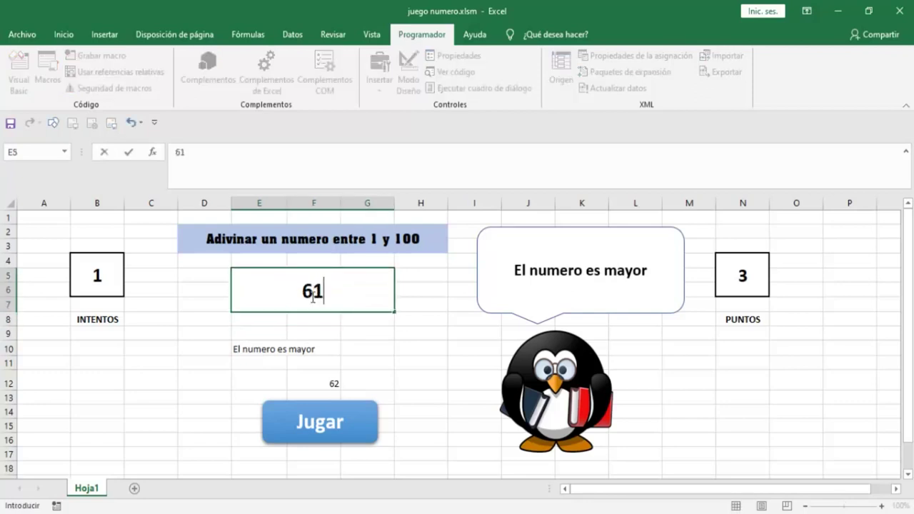
pyautogui.press('BackSpace')
pyautogui.write('3')
pyautogui.press('Return')
pyautogui.click(312, 294)
pyautogui.write('65')
pyautogui.press('Return')
pyautogui.click(312, 294)
pyautogui.write('66')
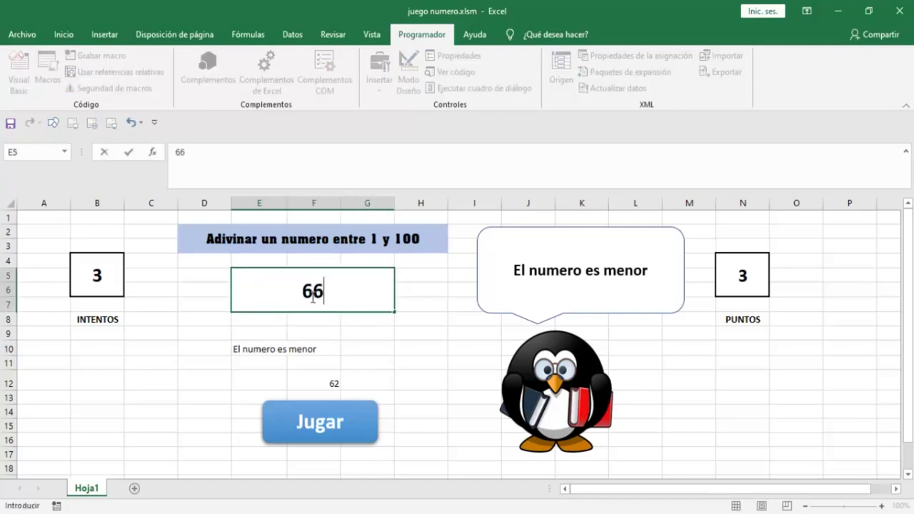
pyautogui.press('Return')
# - Guess 66 and 68, win with 62, then start another round showing PUNTOS 4
pyautogui.click(312, 294)
pyautogui.write('6')
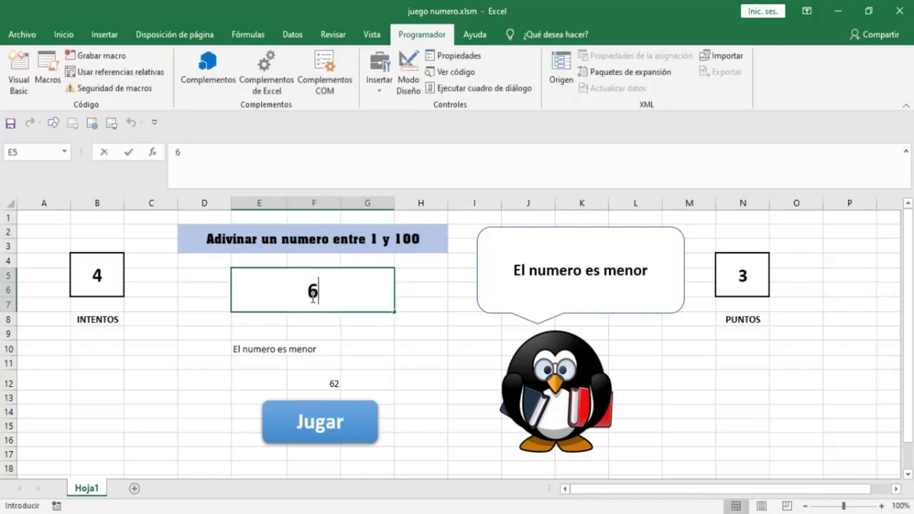
pyautogui.write('6')
pyautogui.press('Return')
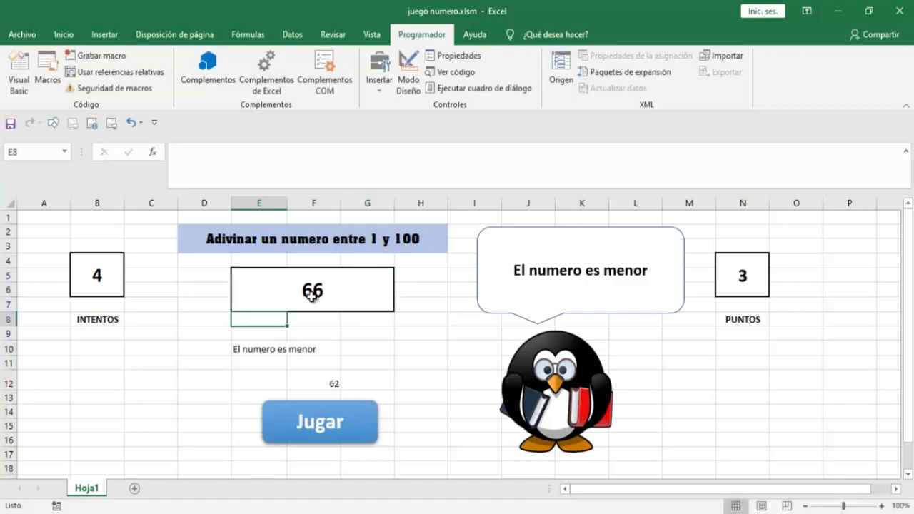
pyautogui.click(311, 294)
pyautogui.press('BackSpace')
pyautogui.write('68')
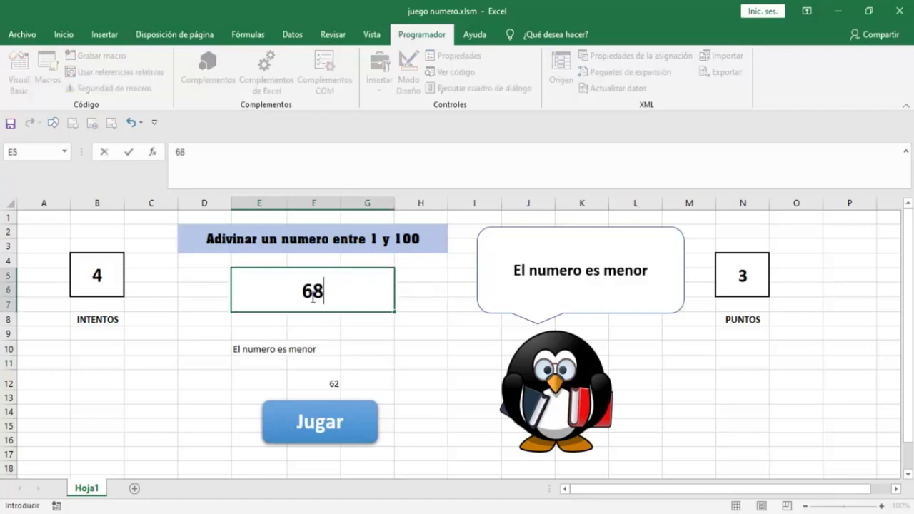
pyautogui.press('Return')
pyautogui.click(312, 294)
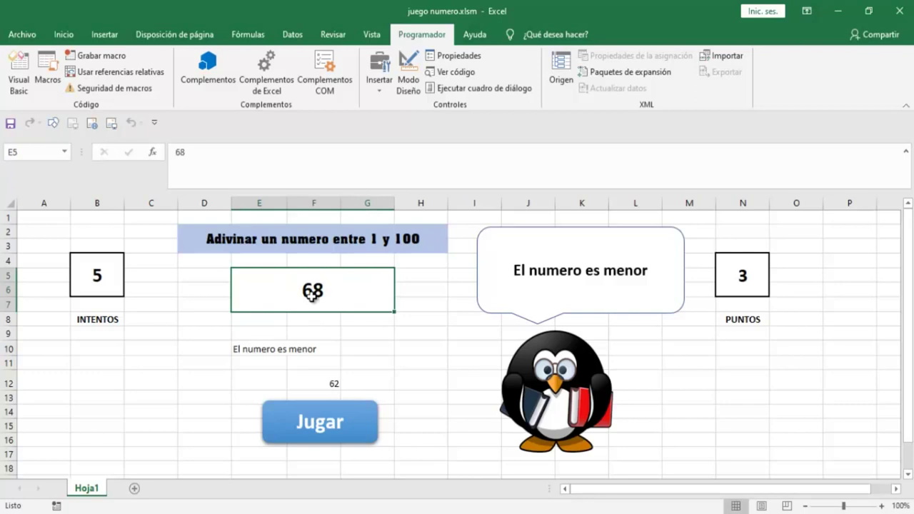
pyautogui.write('62')
pyautogui.press('Return')
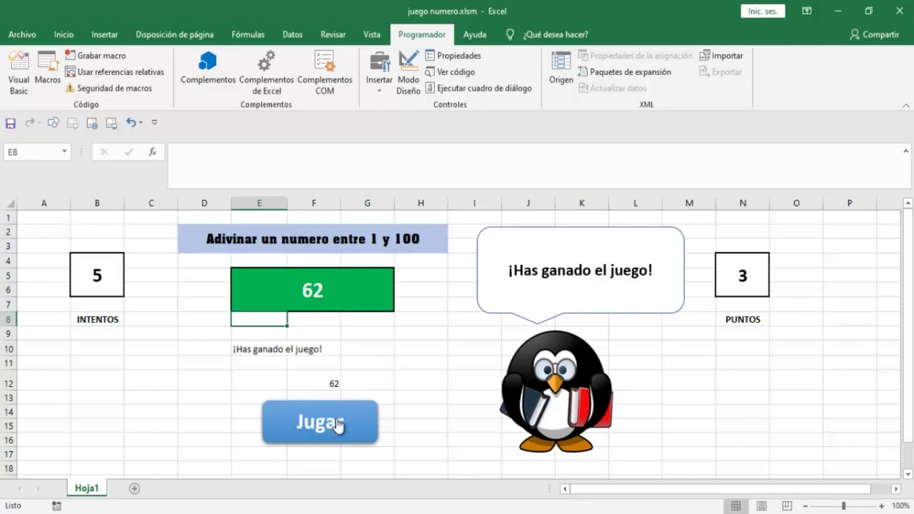
pyautogui.click(314, 420)
pyautogui.click(305, 291)
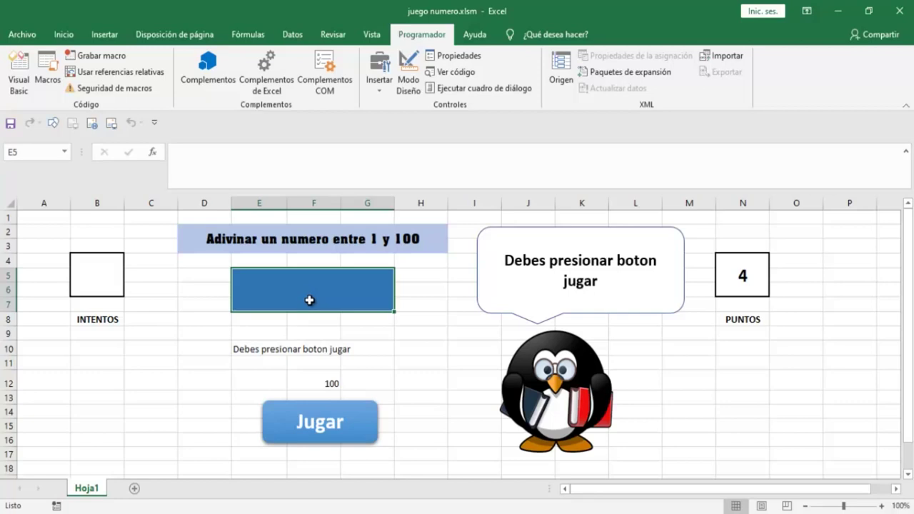
pyautogui.click(372, 36)
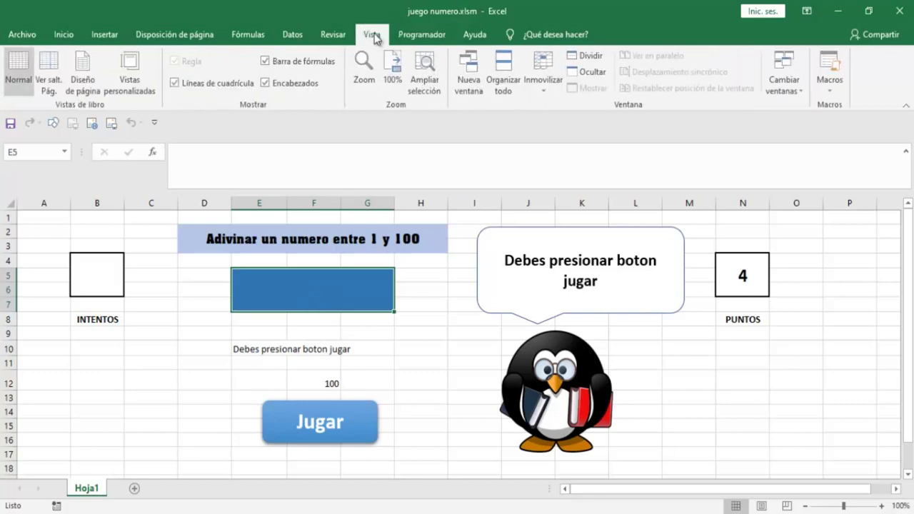
# - Turn off Líneas de cuadrícula on the Vista tab, then check cells N4, B4 and E5
pyautogui.click(177, 86)
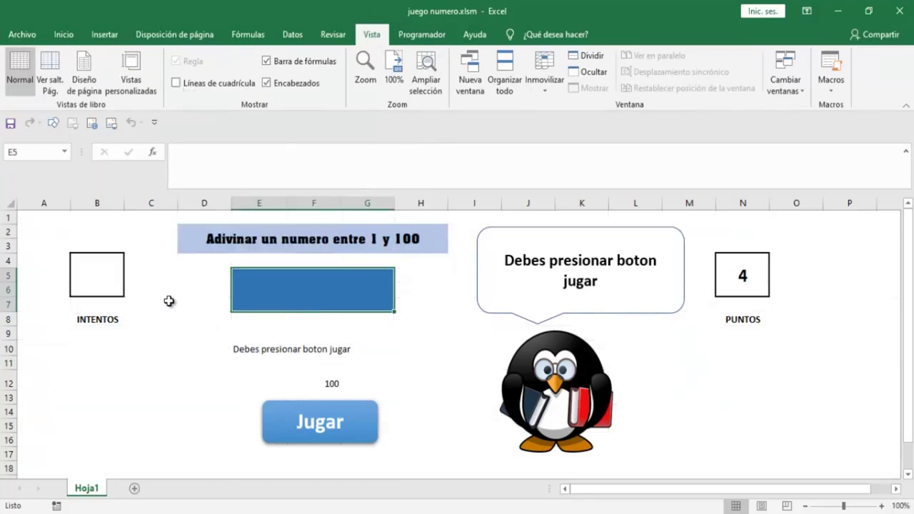
pyautogui.click(418, 36)
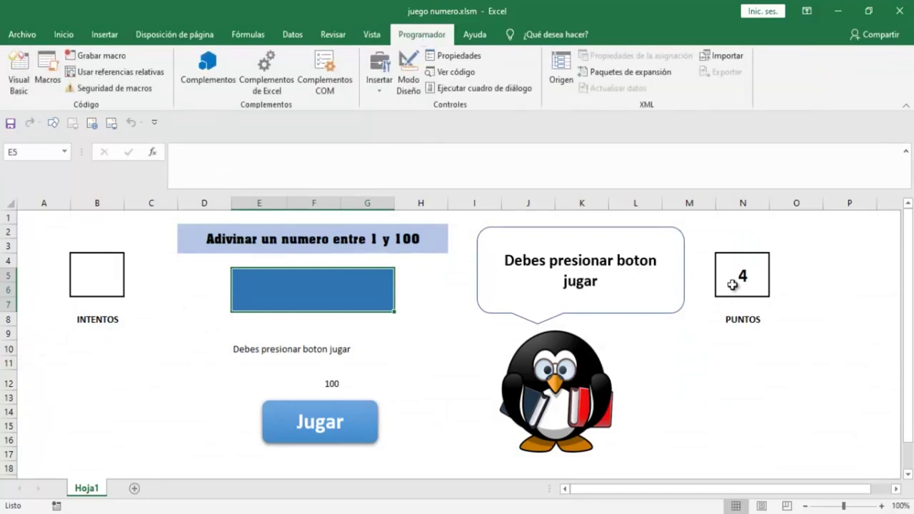
pyautogui.click(733, 284)
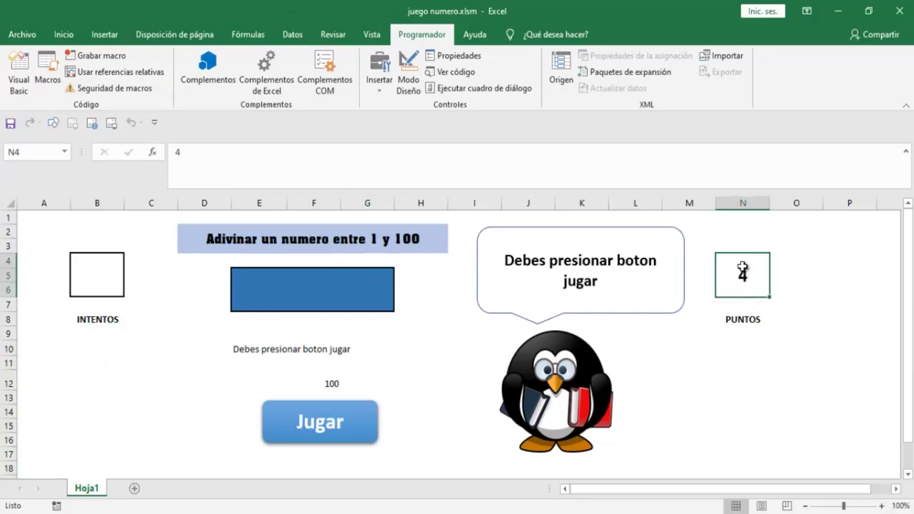
pyautogui.click(104, 271)
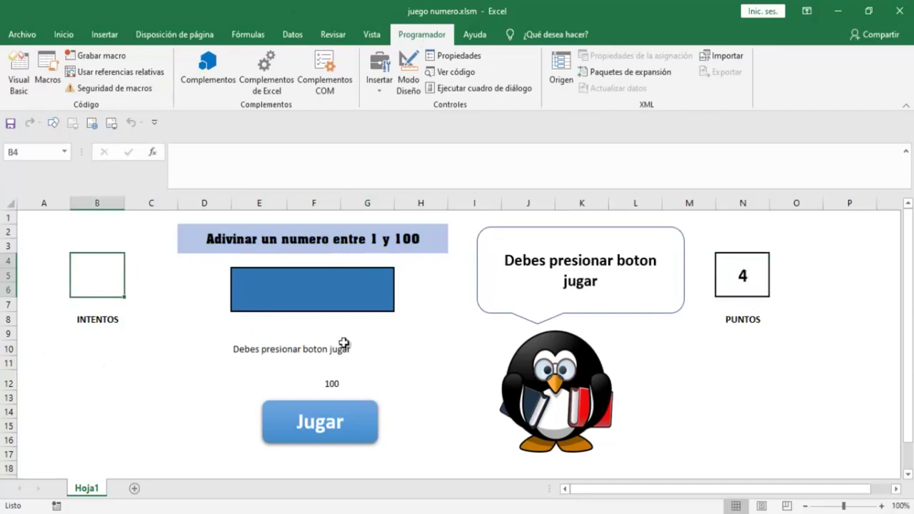
pyautogui.click(333, 294)
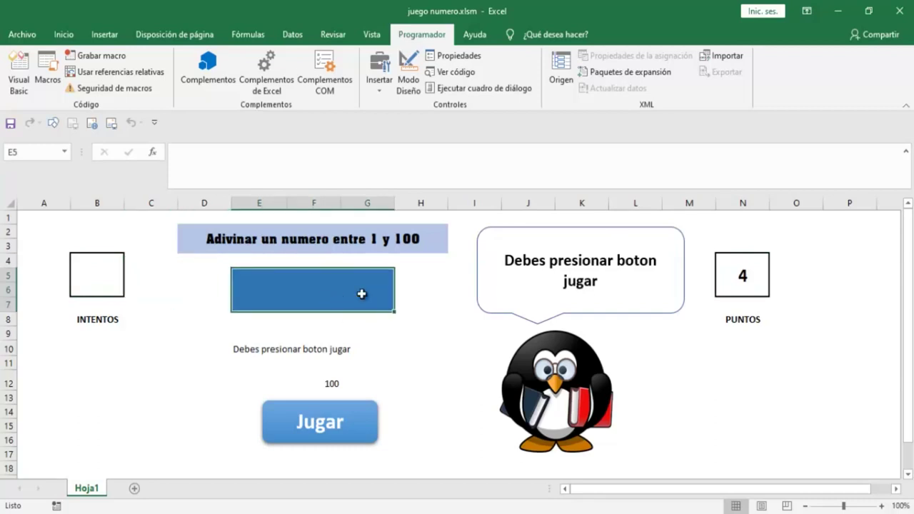
# - Create an empty Workbook_Open event procedure in the ThisWorkbook code module
pyautogui.click(754, 271)
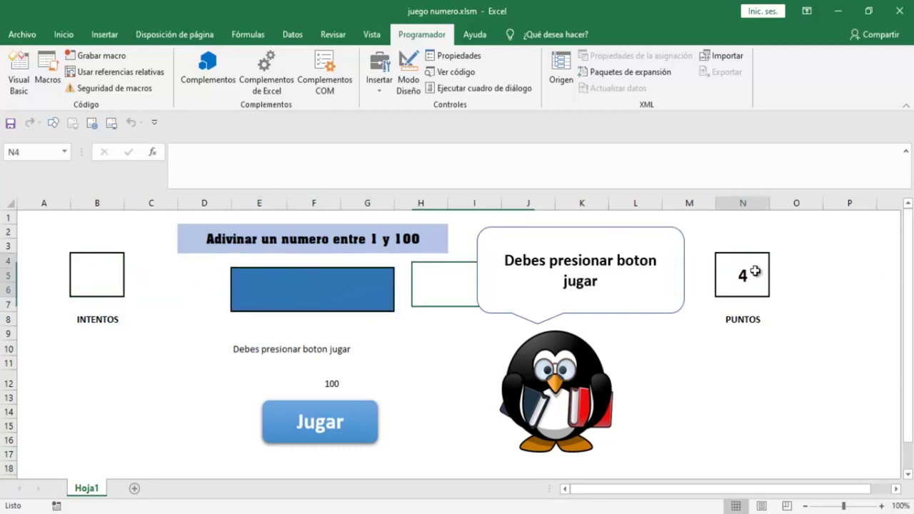
pyautogui.click(19, 72)
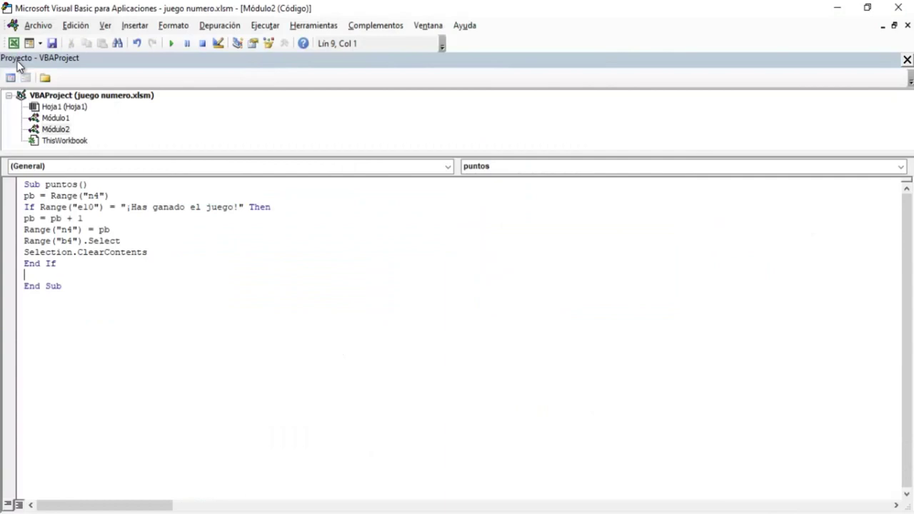
pyautogui.doubleClick(56, 142)
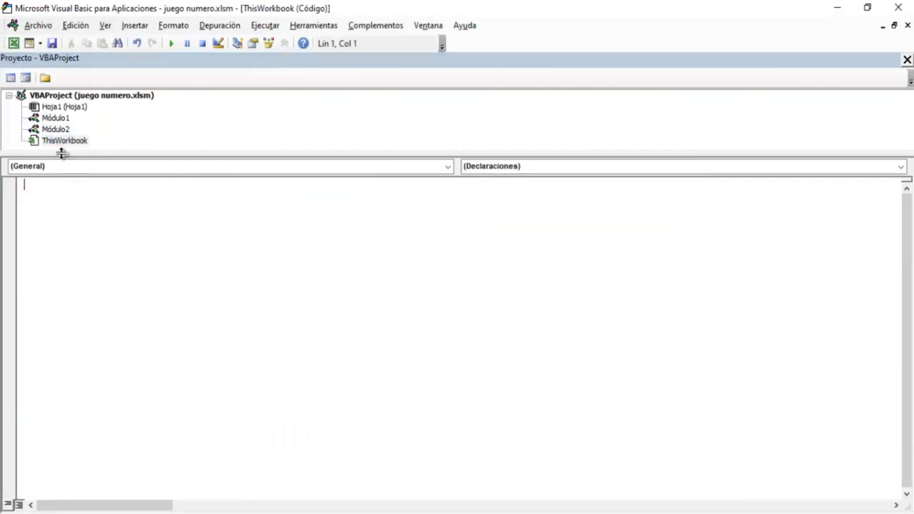
pyautogui.click(449, 167)
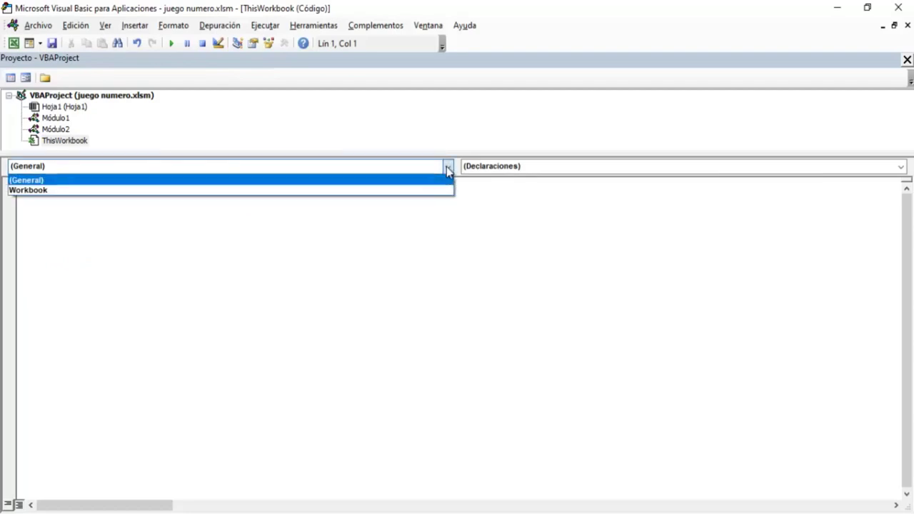
pyautogui.click(28, 191)
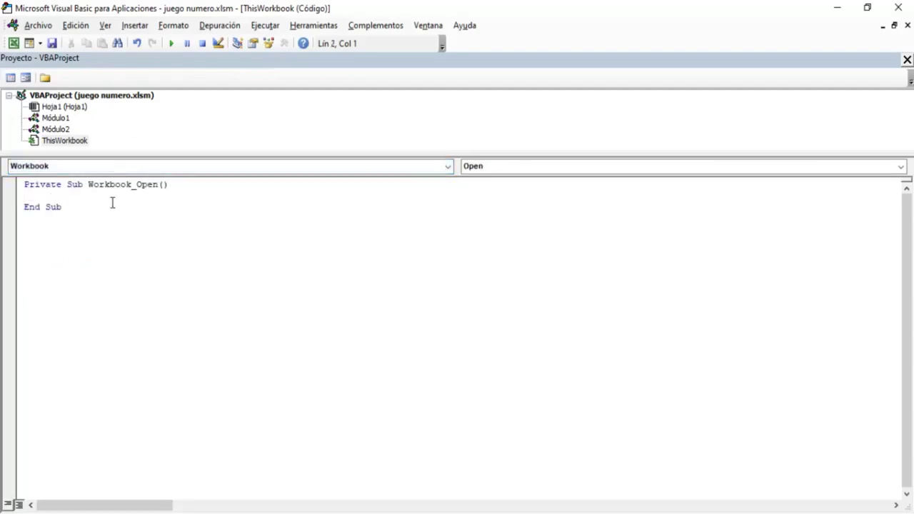
# - Write lines setting Range("n4"), Range("b4") and Range("e5") to "" inside Workbook_Open
pyautogui.write('range')
pyautogui.write('("')
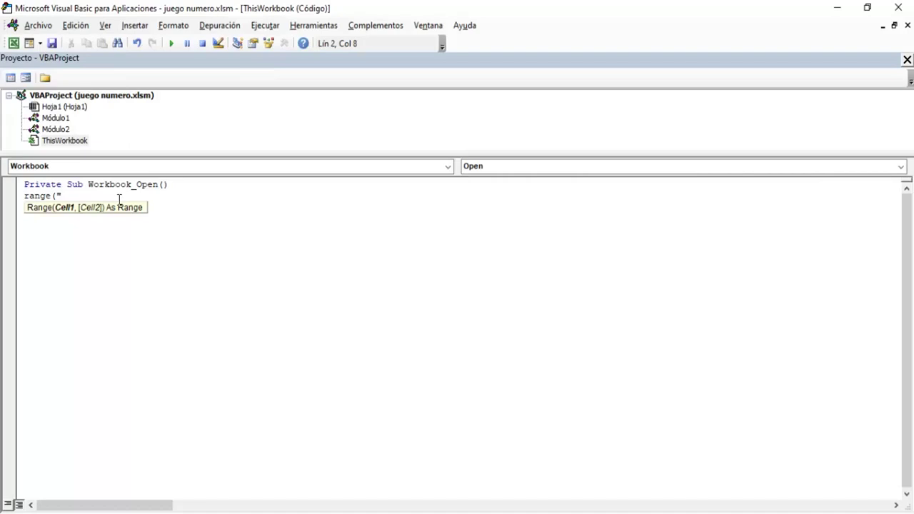
pyautogui.write('n4"')
pyautogui.write(')=""')
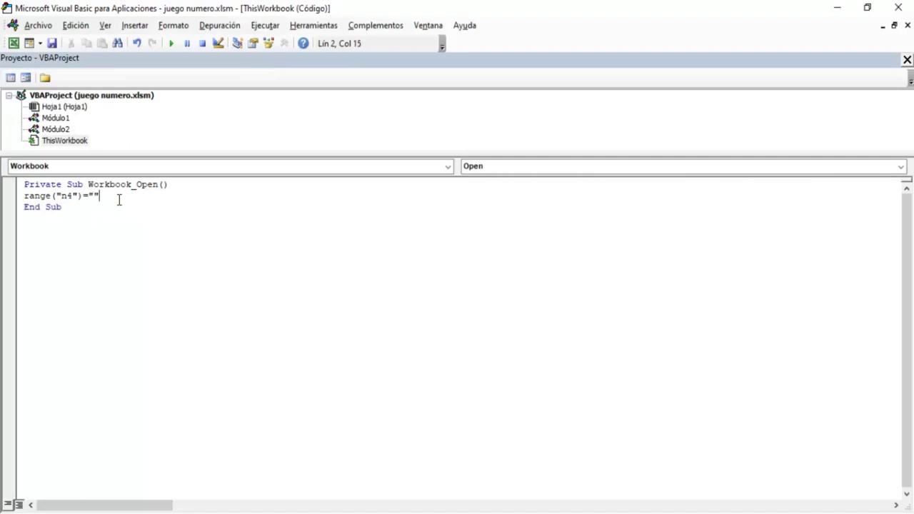
pyautogui.press('Return')
pyautogui.write('ran')
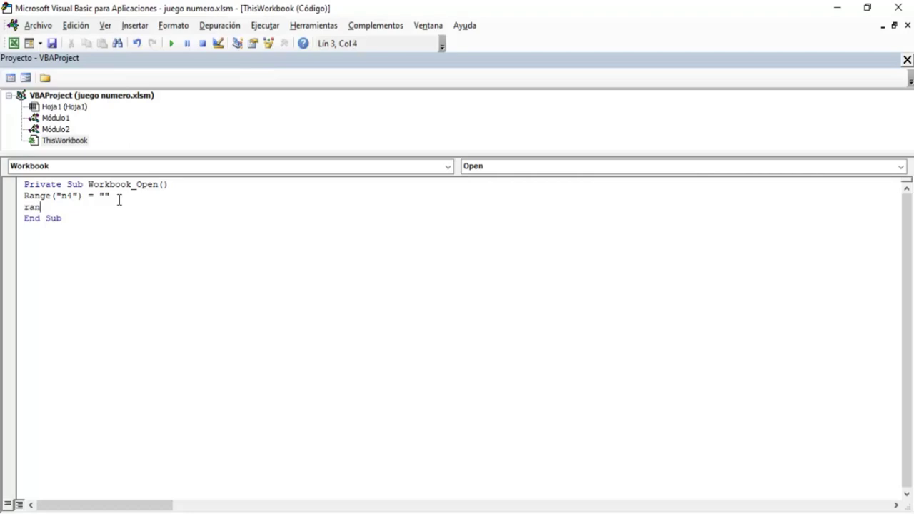
pyautogui.write('ge(')
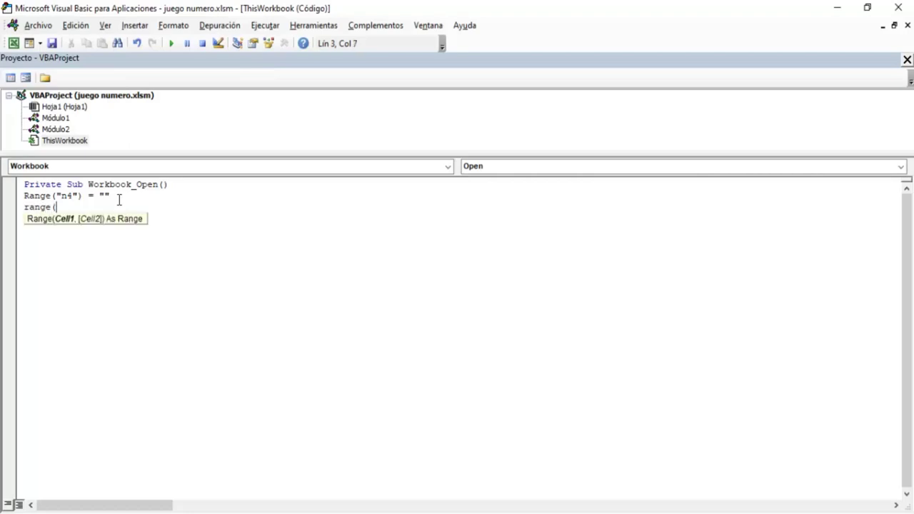
pyautogui.write('"b')
pyautogui.write('4") ')
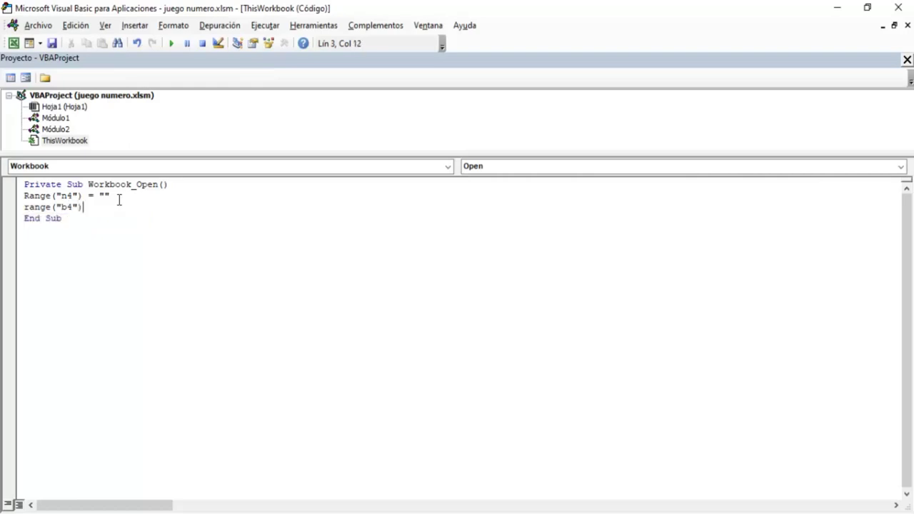
pyautogui.write('= ""')
pyautogui.press('Return')
pyautogui.write('range')
pyautogui.write('(')
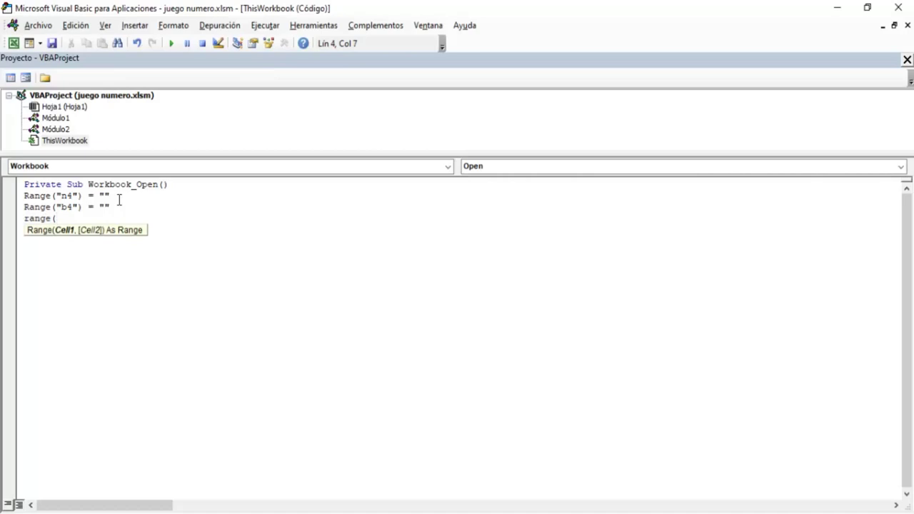
pyautogui.write('"')
pyautogui.write('e5')
pyautogui.write(')')
pyautogui.press('BackSpace')
pyautogui.write('")')
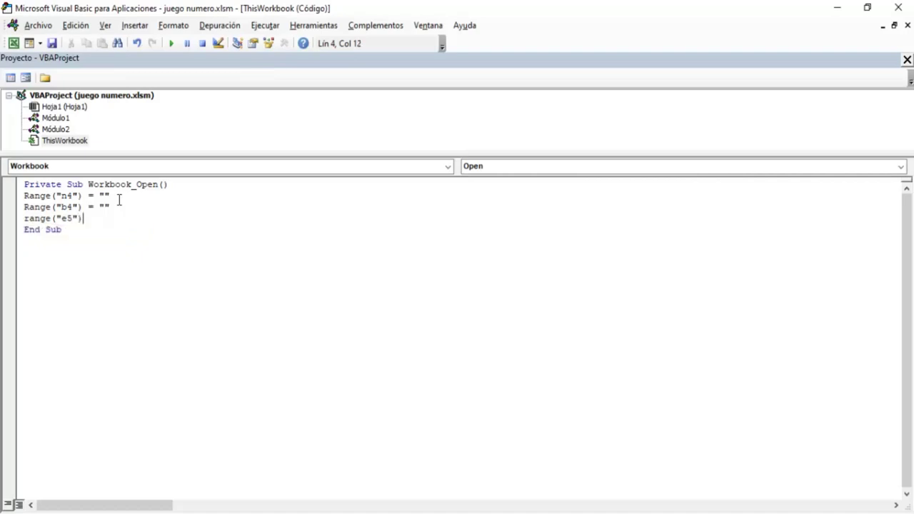
pyautogui.write('=""')
pyautogui.press('Return')
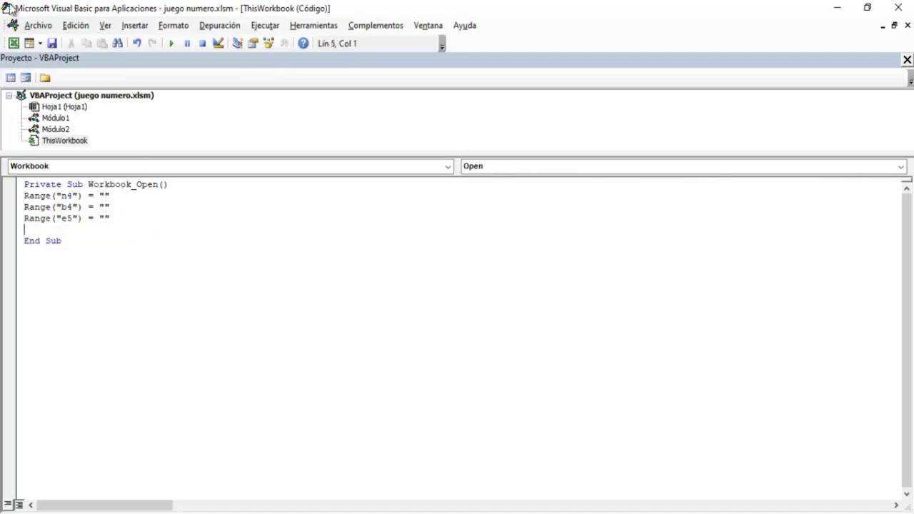
pyautogui.click(12, 44)
# - Hide row 10 (prompt text) and row 12 (value 100), then start a new game with Jugar
pyautogui.click(399, 349)
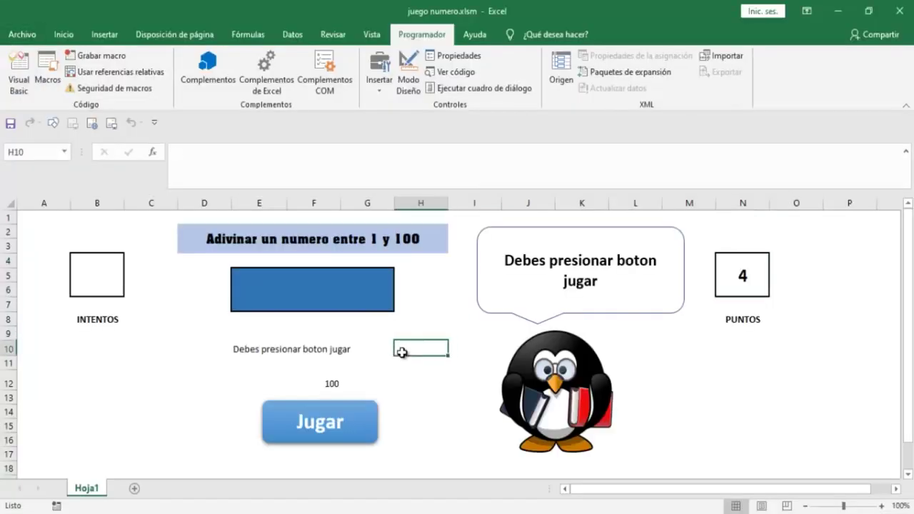
pyautogui.click(315, 287)
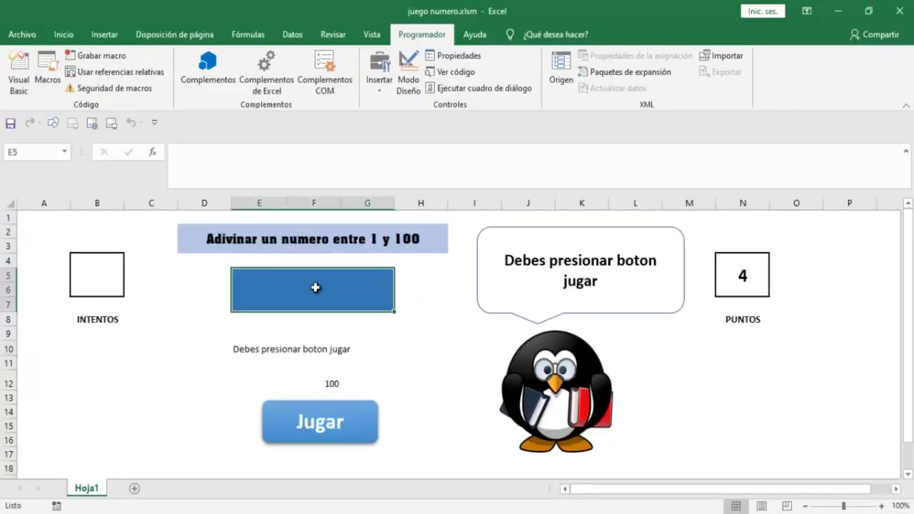
pyautogui.click(10, 348)
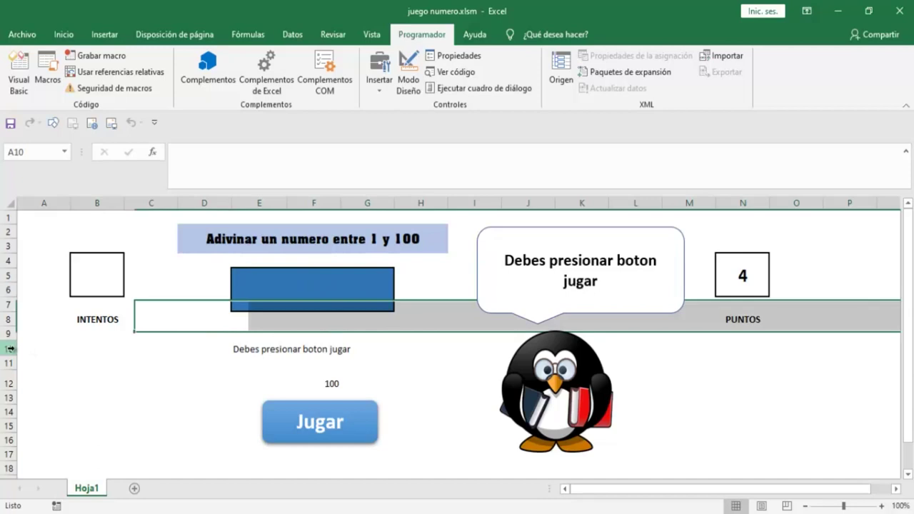
pyautogui.rightClick(14, 347)
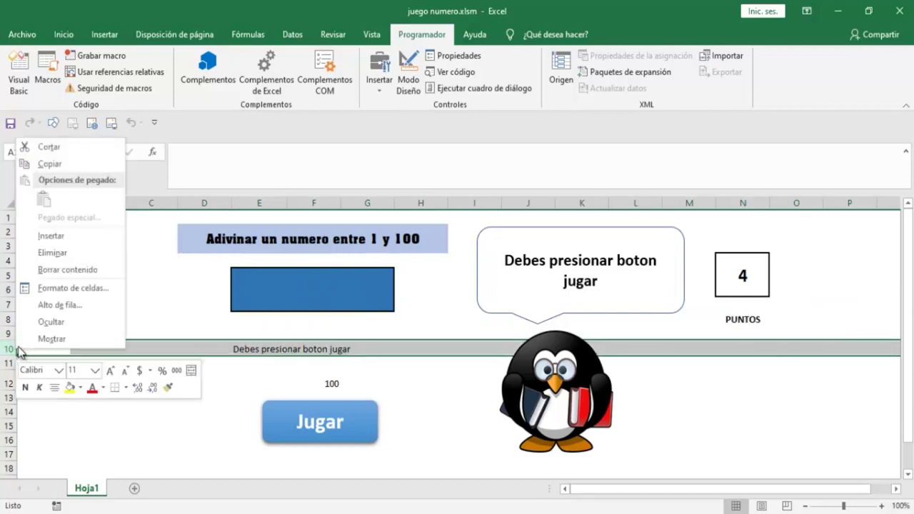
pyautogui.click(50, 322)
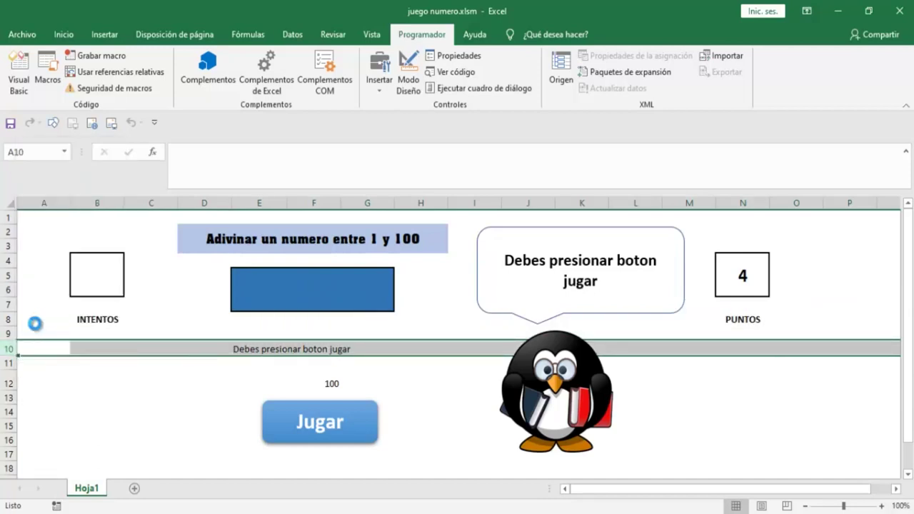
pyautogui.click(10, 367)
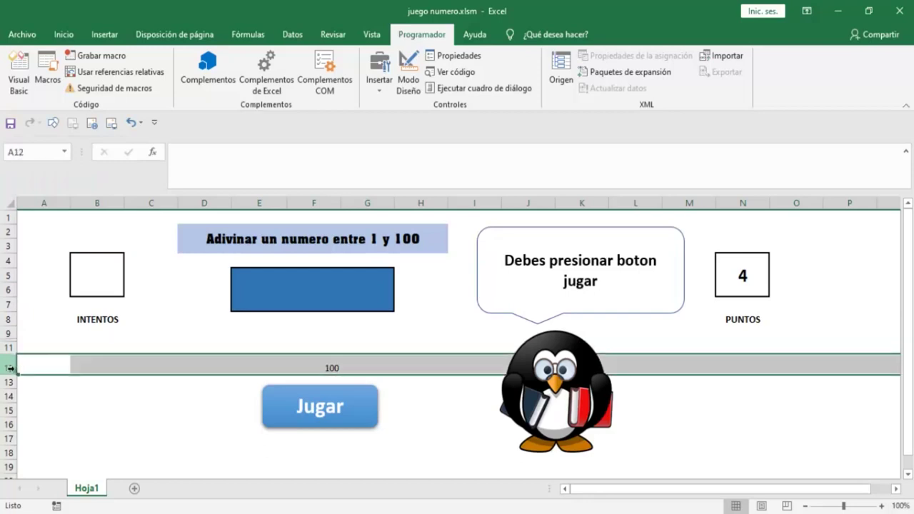
pyautogui.rightClick(10, 367)
pyautogui.click(50, 342)
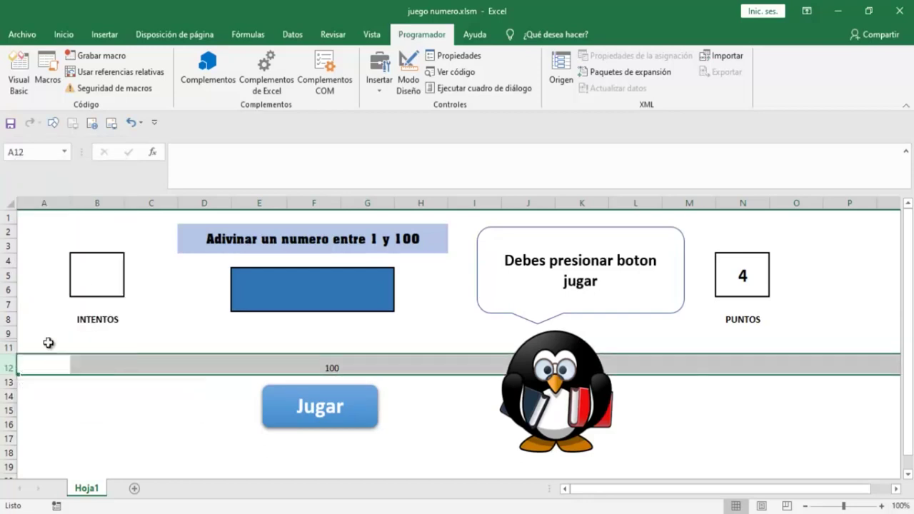
pyautogui.click(435, 420)
pyautogui.click(327, 392)
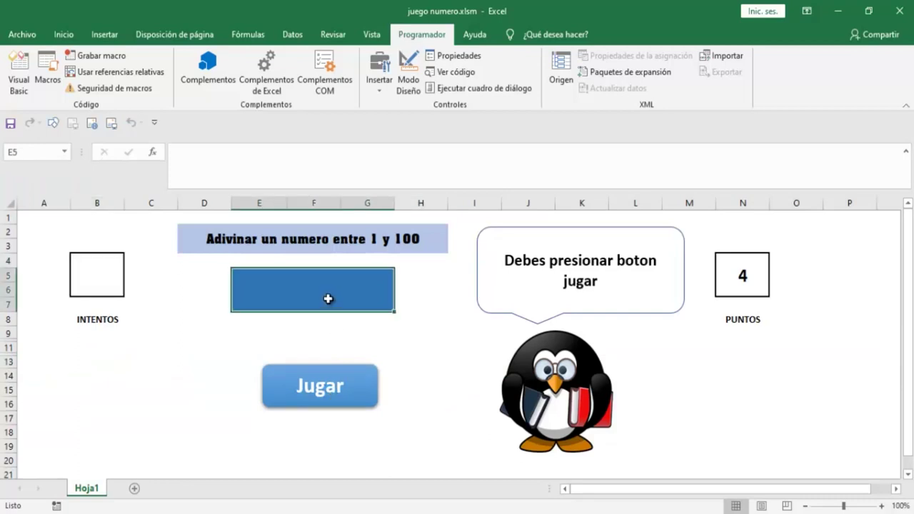
# - Enter guesses 50, 60 and 70 in E5
pyautogui.write('50')
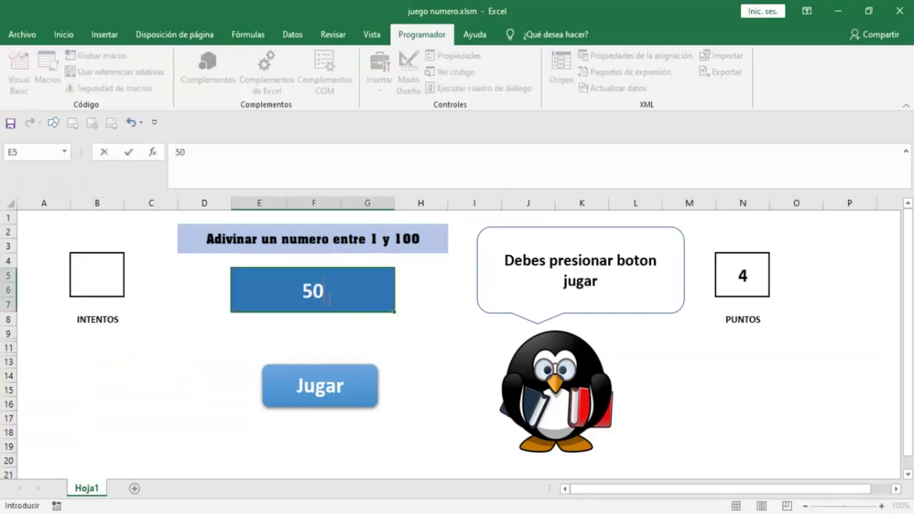
pyautogui.press('Return')
pyautogui.click(328, 299)
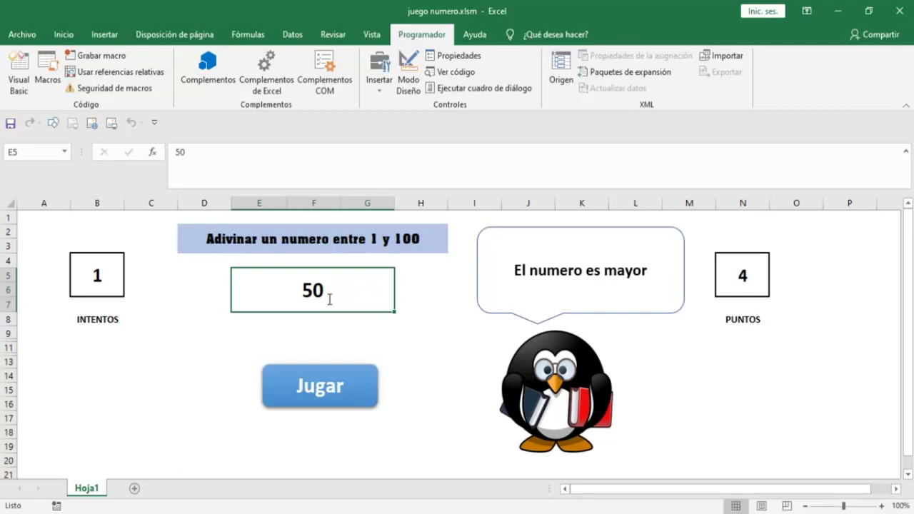
pyautogui.write('60')
pyautogui.press('Return')
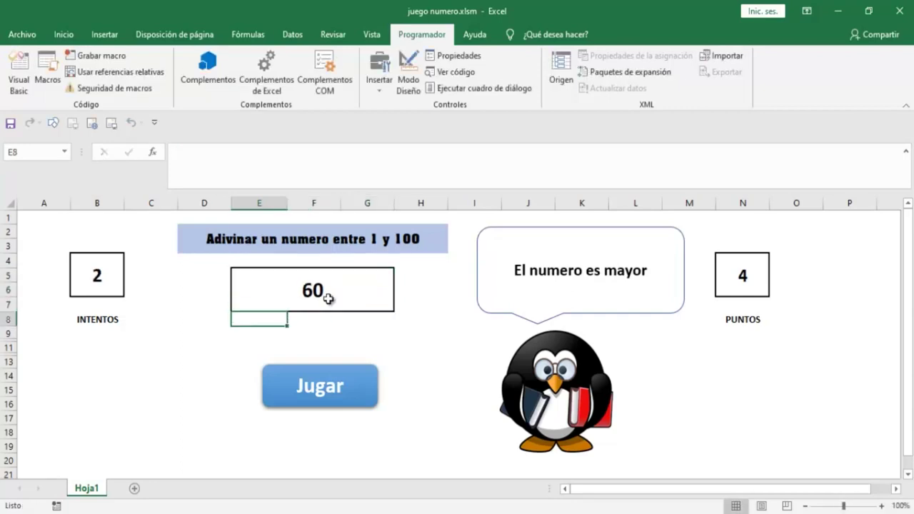
pyautogui.click(327, 298)
pyautogui.write('70')
pyautogui.press('Return')
# - Enter guesses 80, 90 and 98, then dismiss the Has perdido message
pyautogui.click(328, 298)
pyautogui.press('Delete')
pyautogui.write('80')
pyautogui.press('Return')
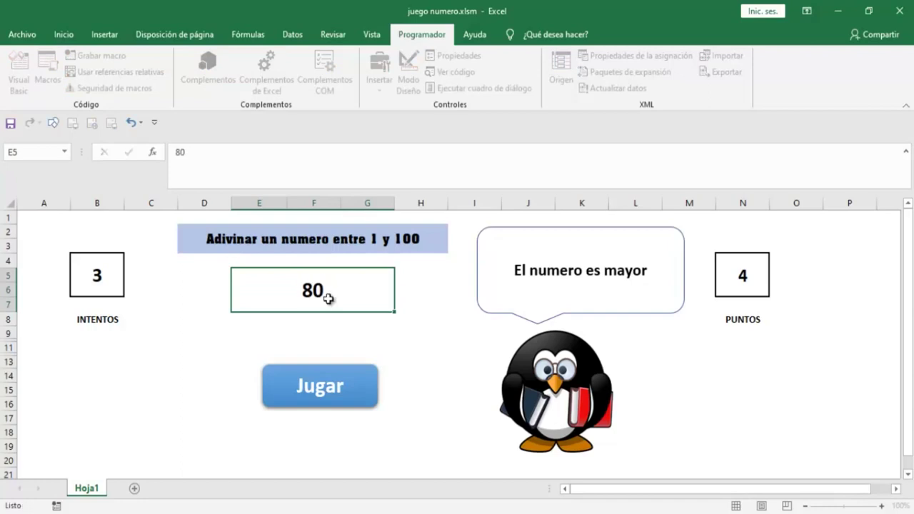
pyautogui.click(328, 298)
pyautogui.write('90')
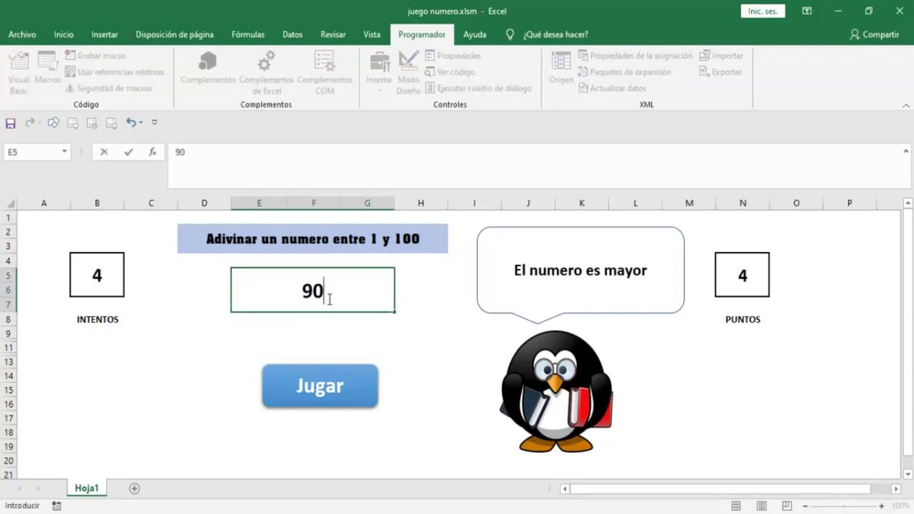
pyautogui.press('Return')
pyautogui.click(327, 298)
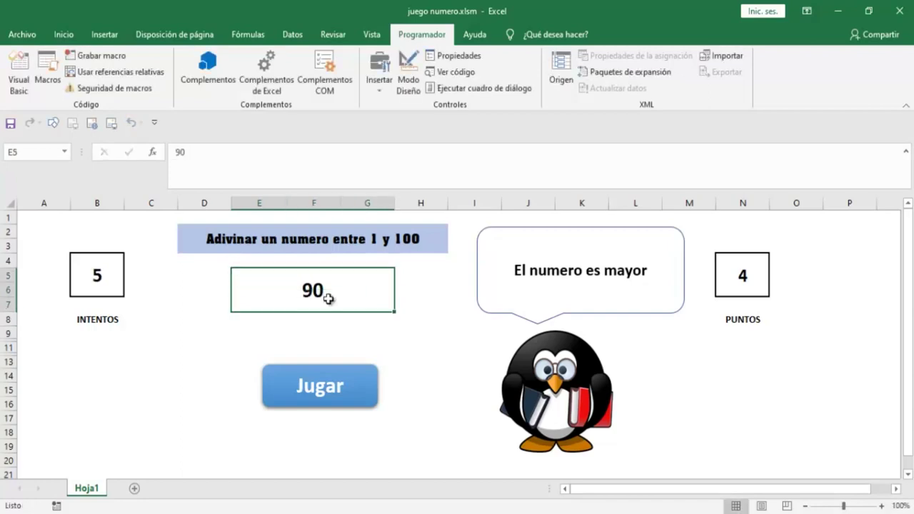
pyautogui.write('98')
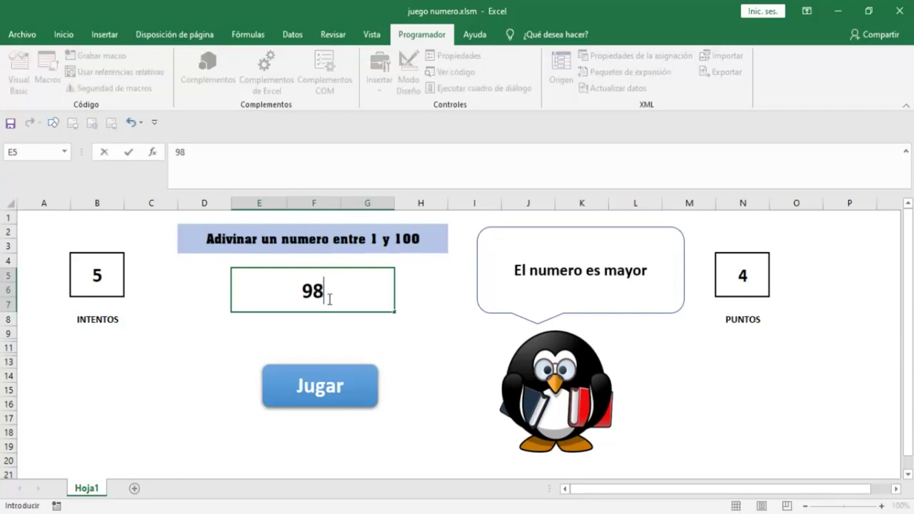
pyautogui.press('Return')
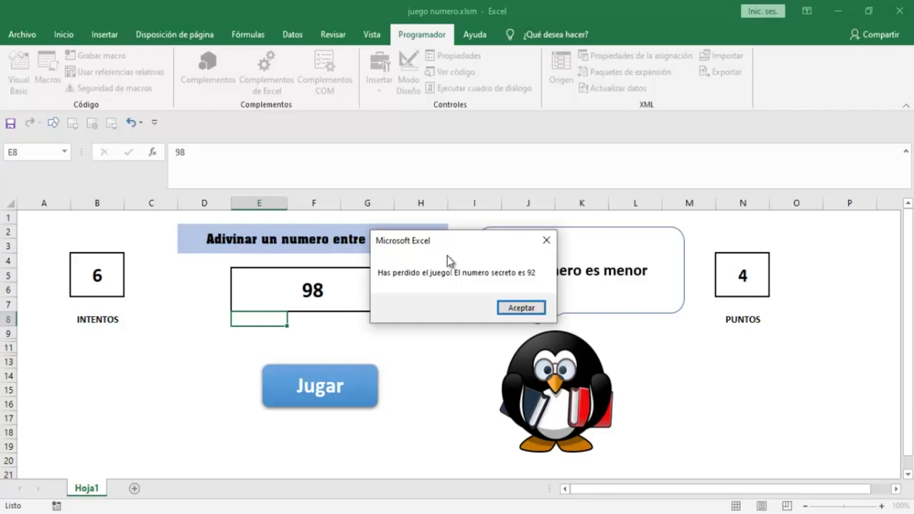
pyautogui.click(522, 308)
pyautogui.click(349, 291)
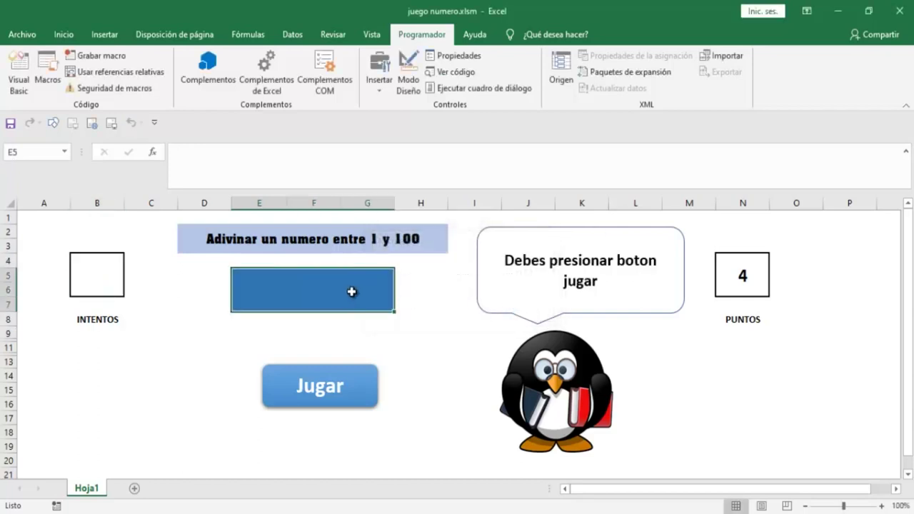
# - Enter guesses 50, 70 and 90 in E5
pyautogui.write('50')
pyautogui.press('Return')
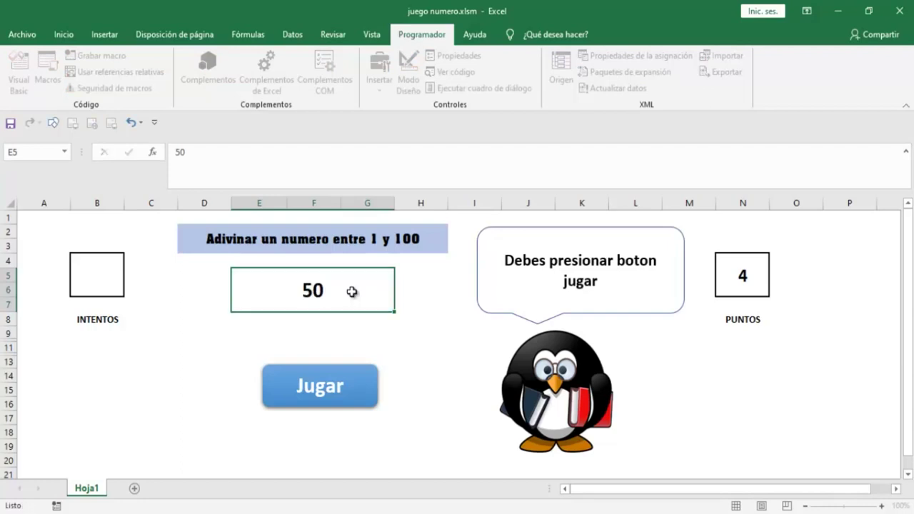
pyautogui.click(351, 291)
pyautogui.write('70')
pyautogui.press('Return')
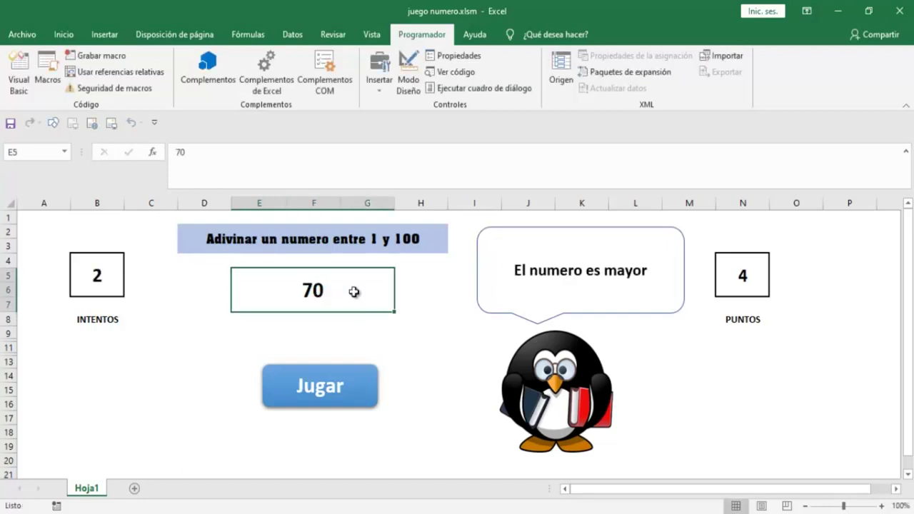
pyautogui.write('90')
pyautogui.press('Return')
# - Guess 95, then win with 92, start a new round and check PUNTOS is 5
pyautogui.click(353, 291)
pyautogui.write('95')
pyautogui.press('Return')
pyautogui.click(353, 291)
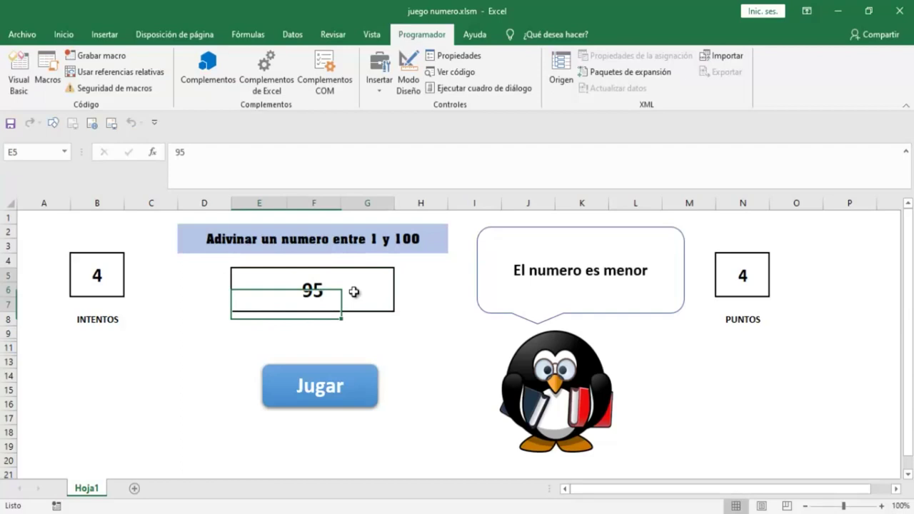
pyautogui.write('92')
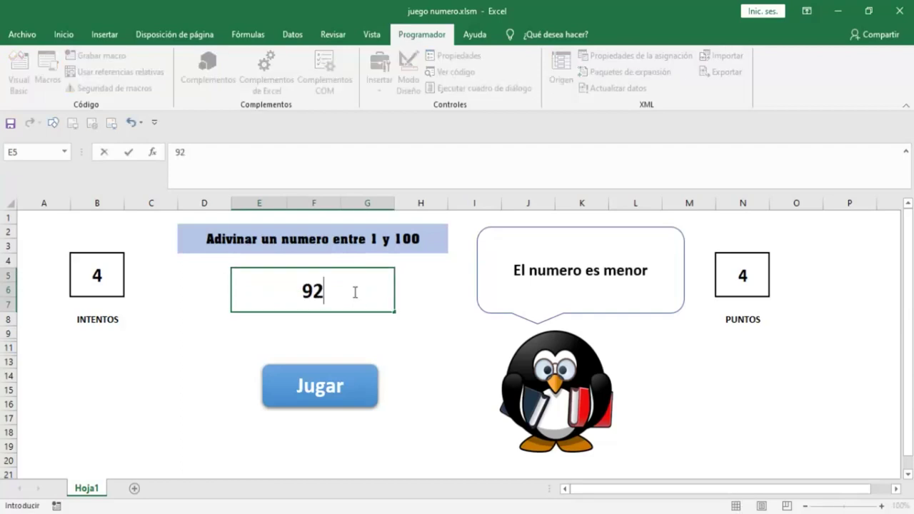
pyautogui.press('Return')
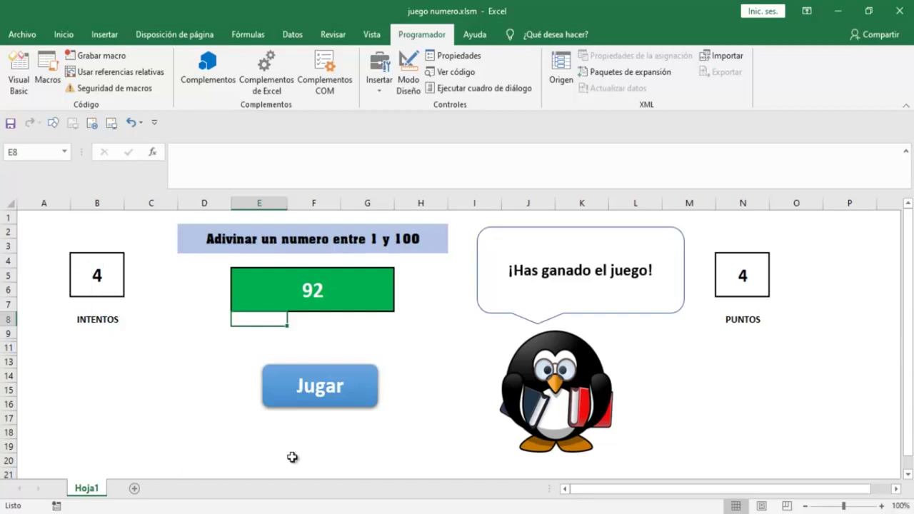
pyautogui.click(312, 397)
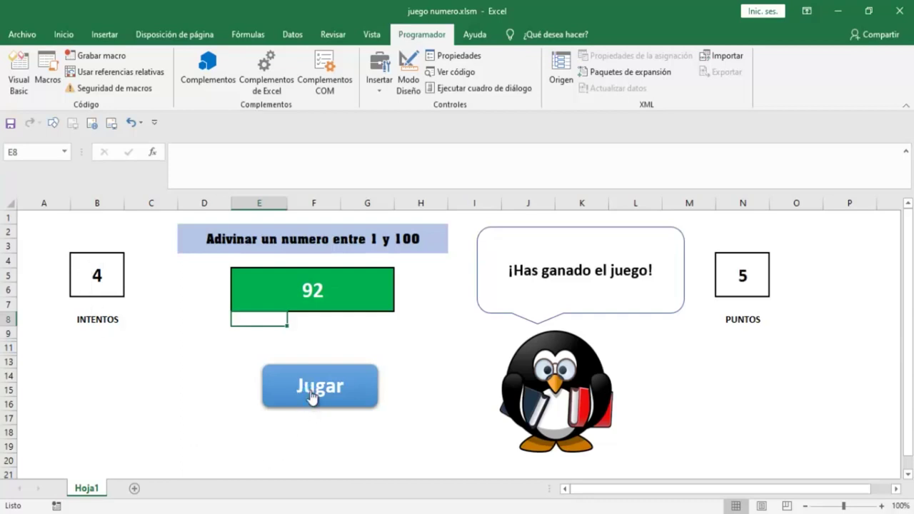
pyautogui.click(748, 289)
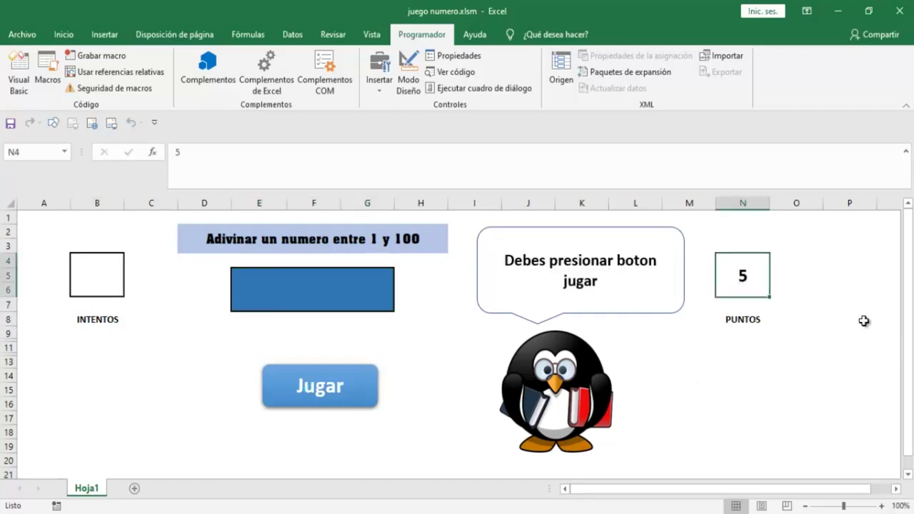